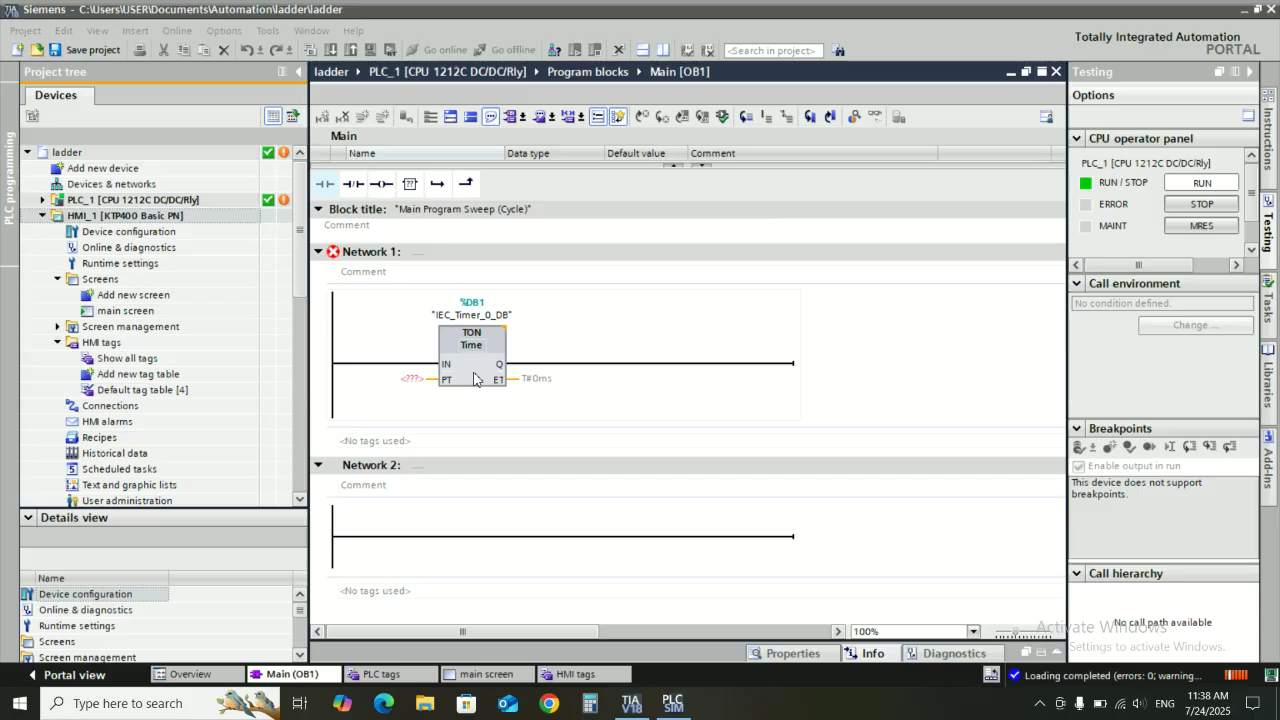
Insert a normally-open contact M0.0 "start timer" before the TON's IN input.
click(390, 378)
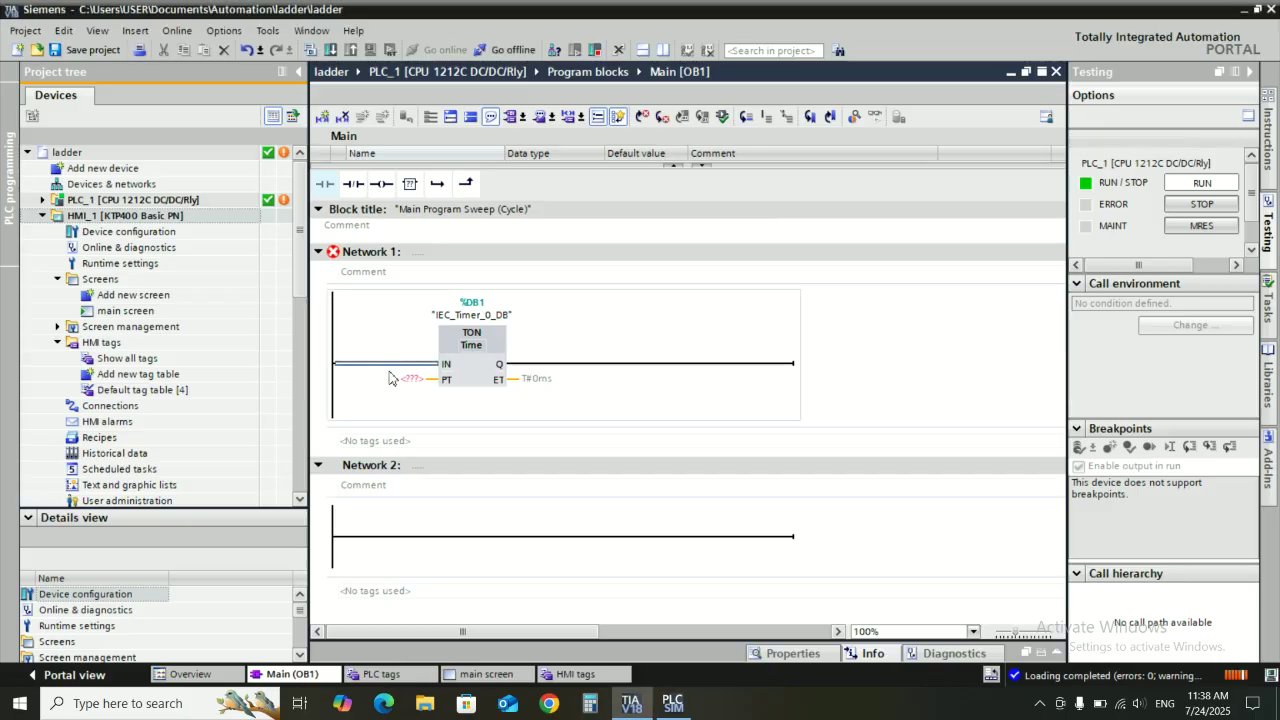
click(325, 183)
click(379, 346)
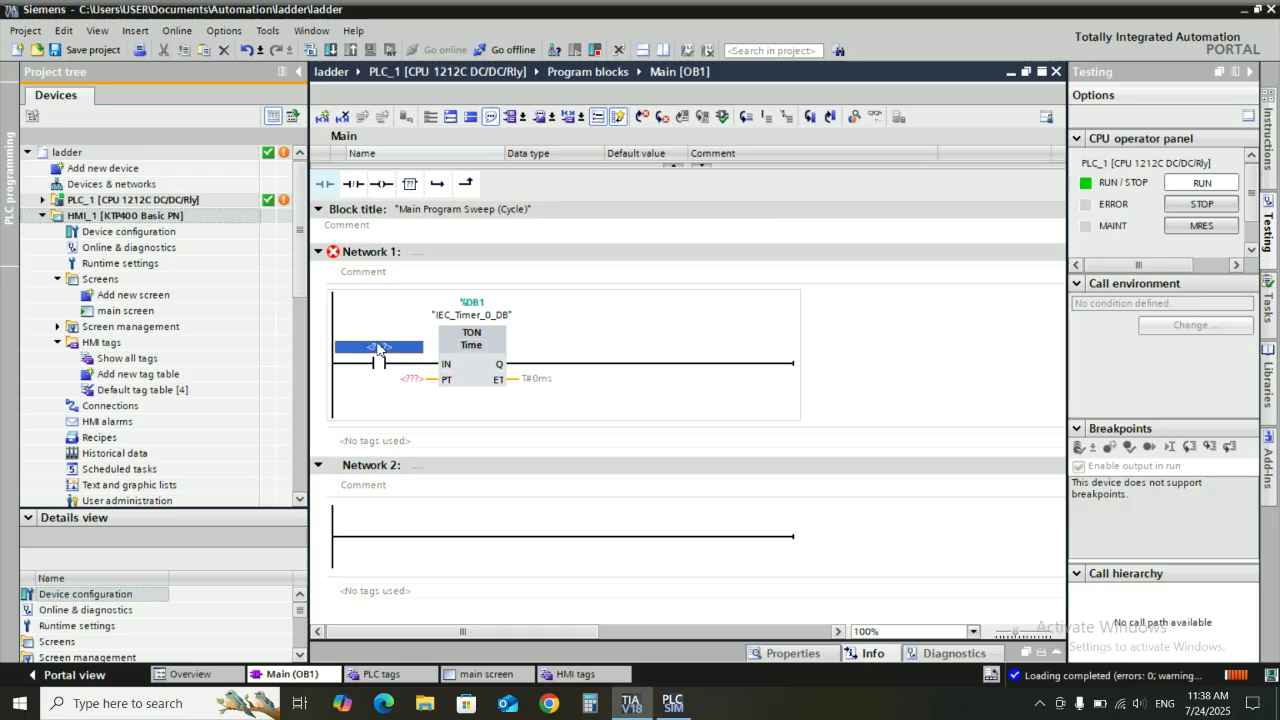
text(M0.0)
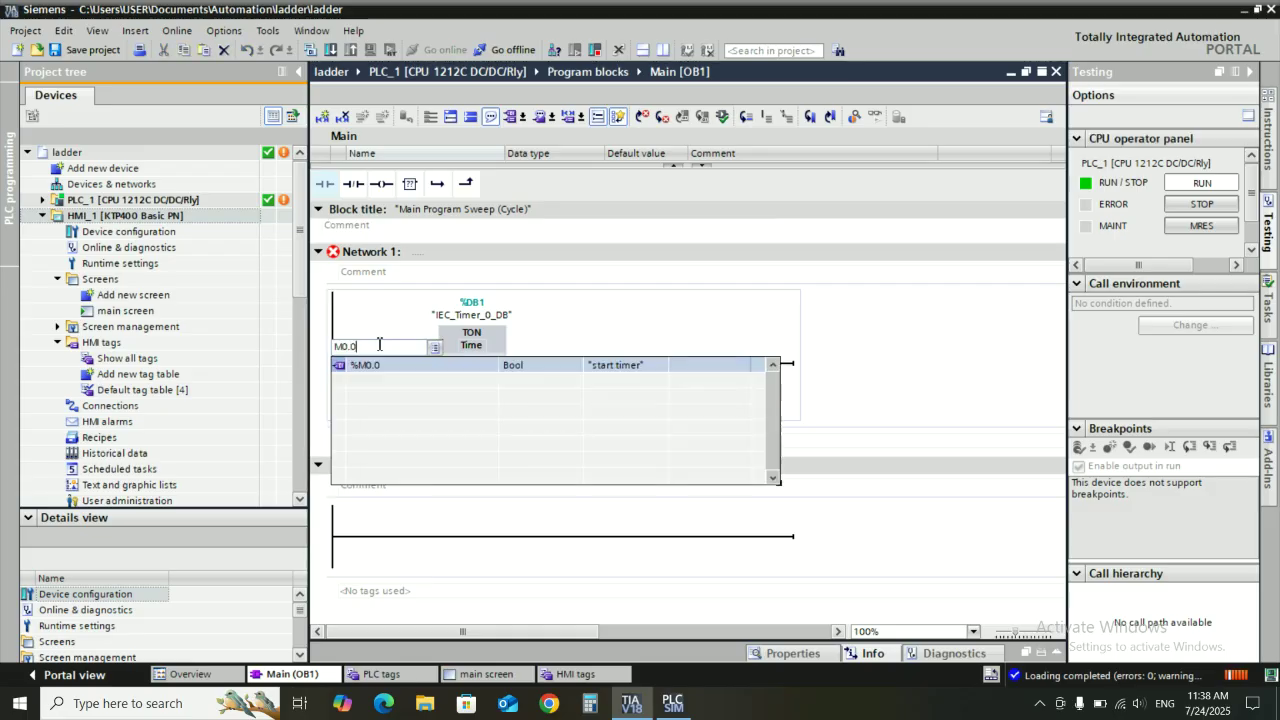
key(Return)
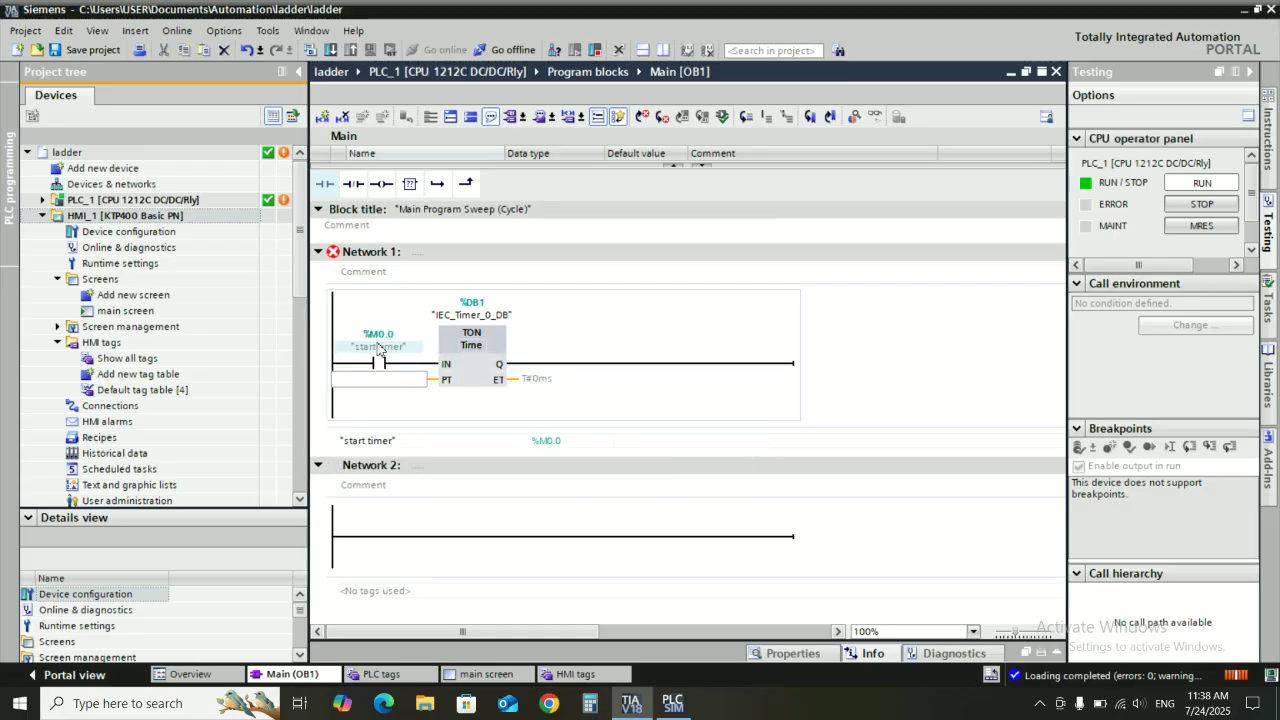
Add an output coil Q0.0 "output" after the timer's Q output.
click(561, 365)
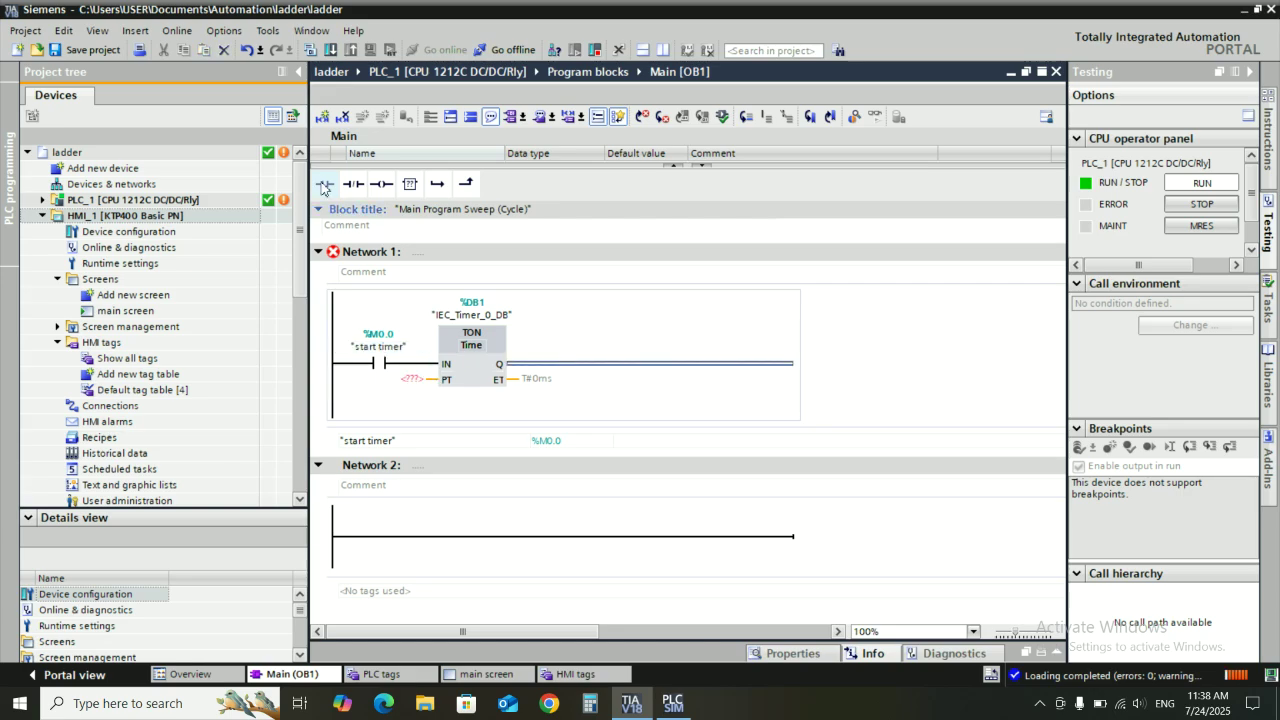
click(381, 184)
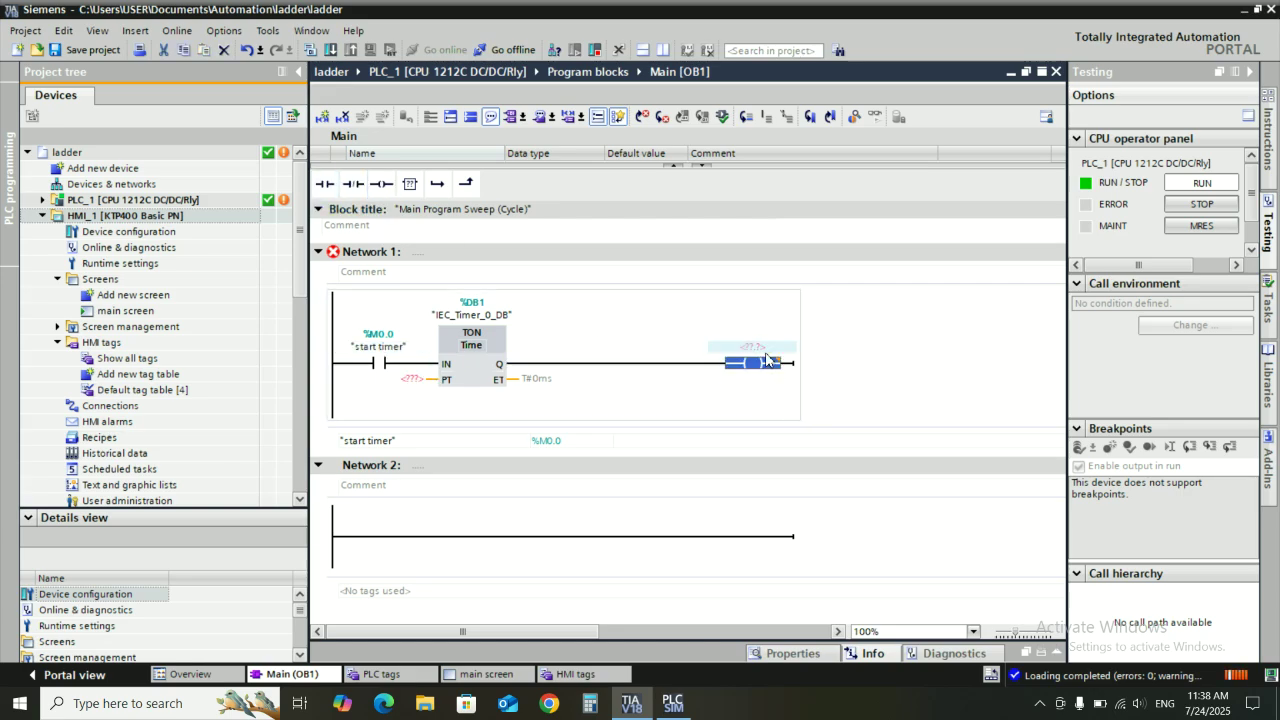
text(Q0.0)
key(Return)
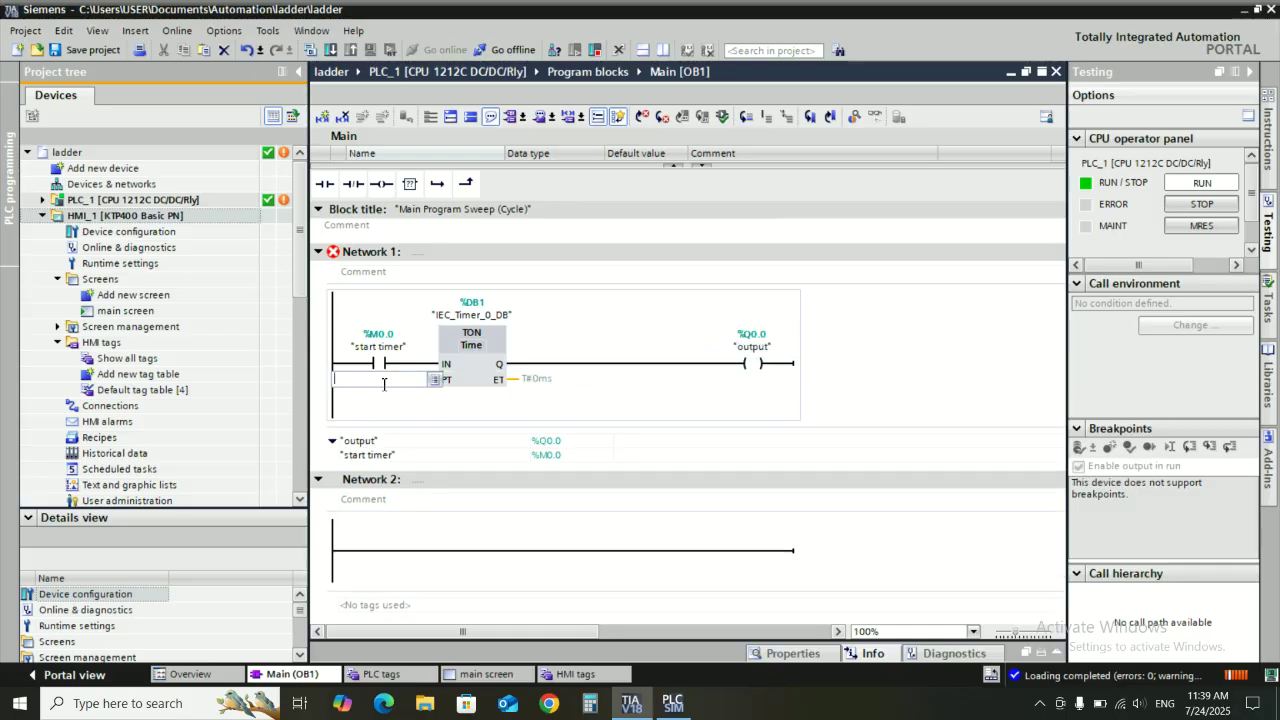
Assign MD2 "set-time" to PT and MD8 "actual time" to ET.
text(MD2)
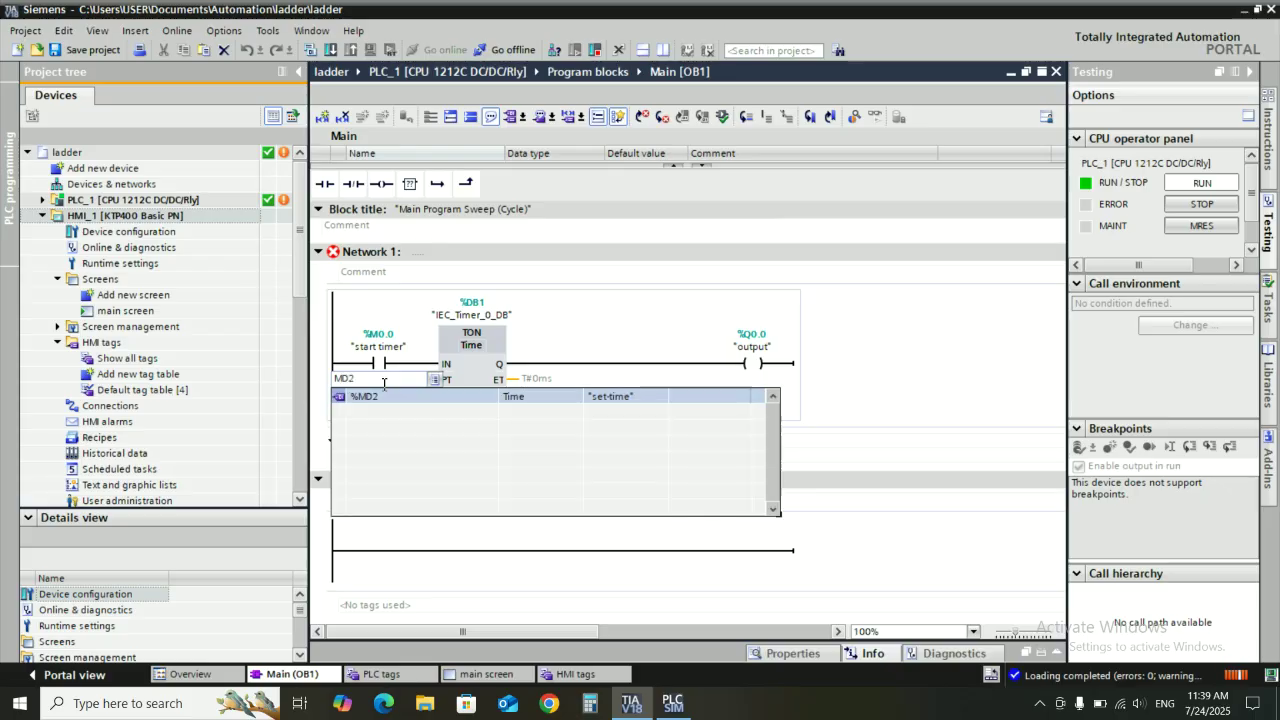
key(Return)
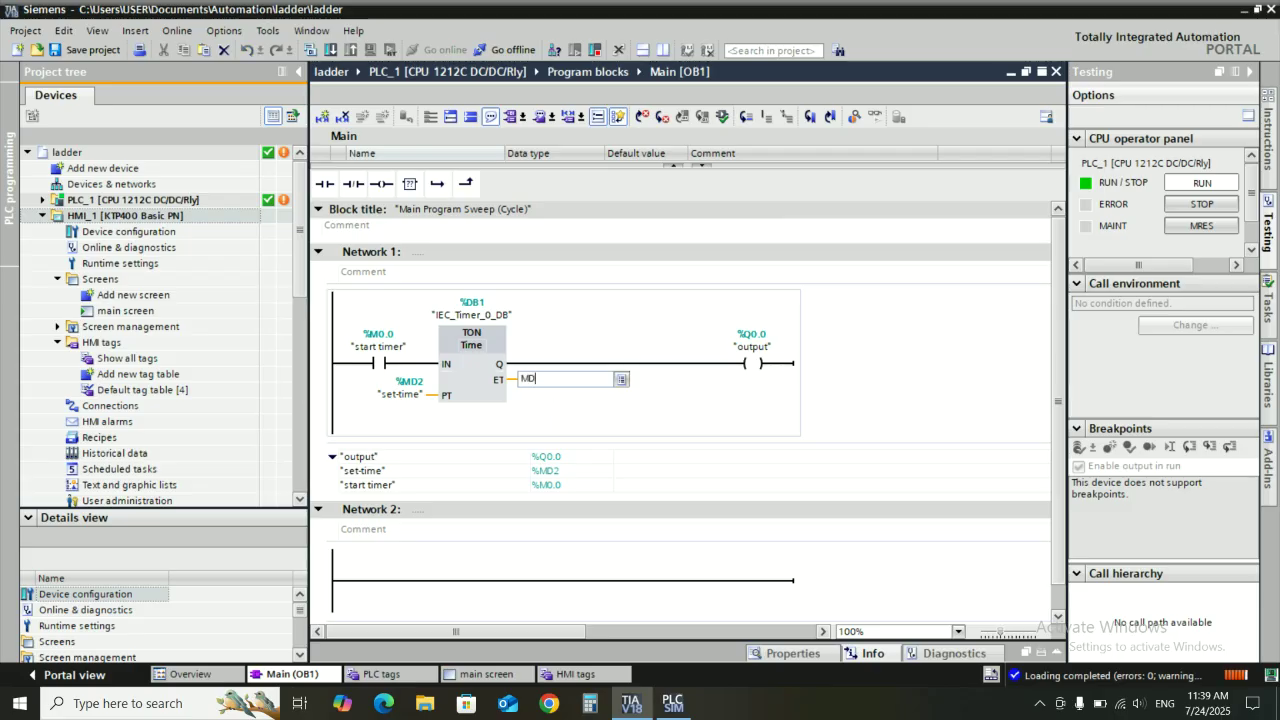
text(MD8)
key(Return)
key(Return)
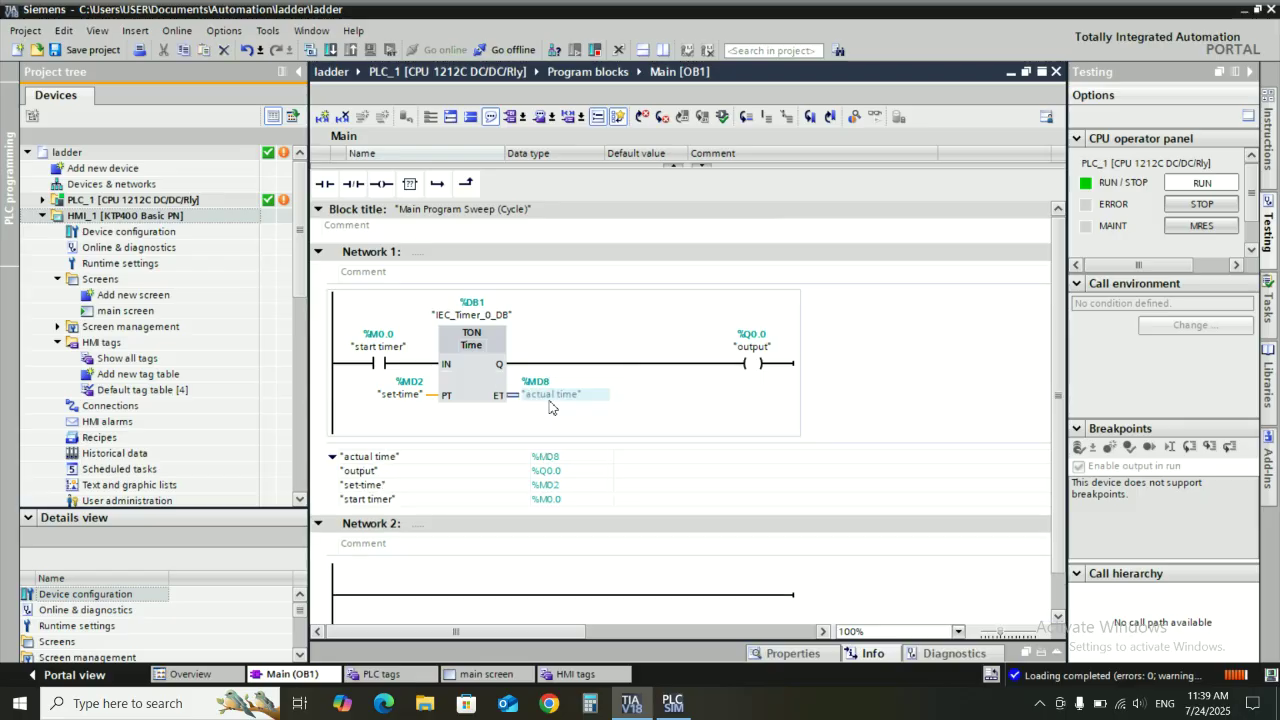
Download Main [OB1] to simulated PLC_1 and collapse the Info panel.
click(333, 50)
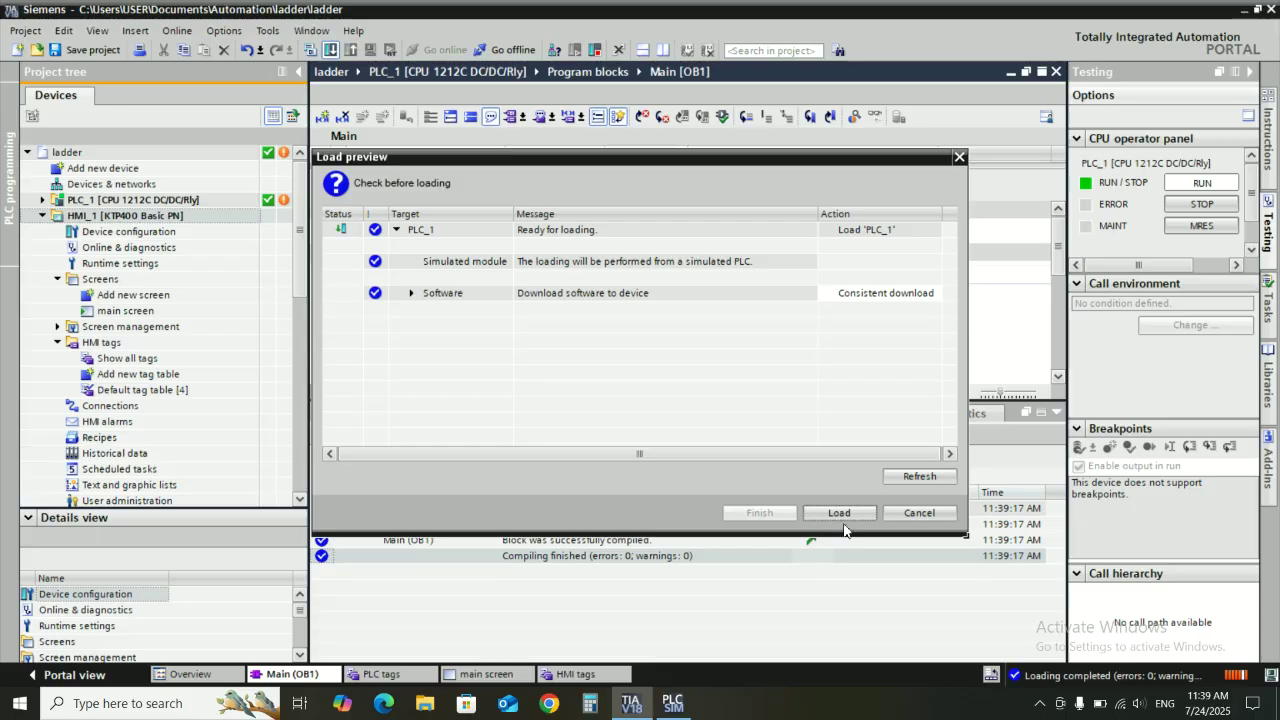
click(845, 515)
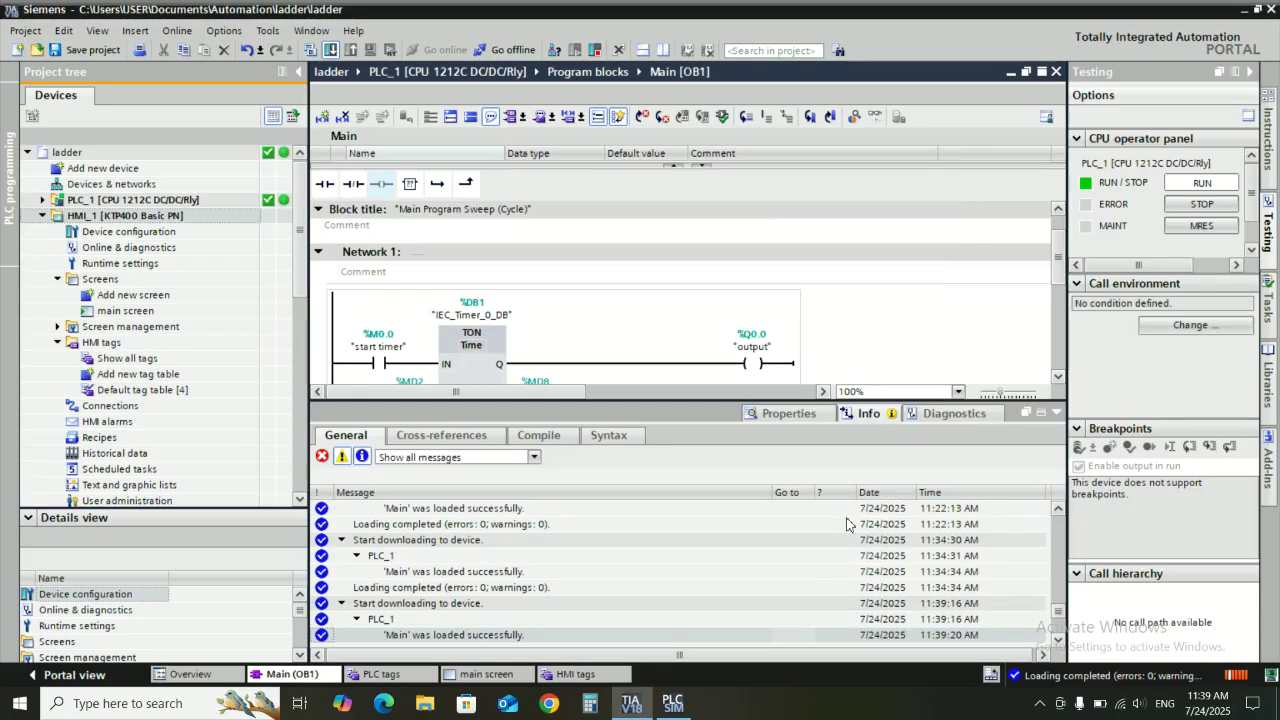
click(1060, 415)
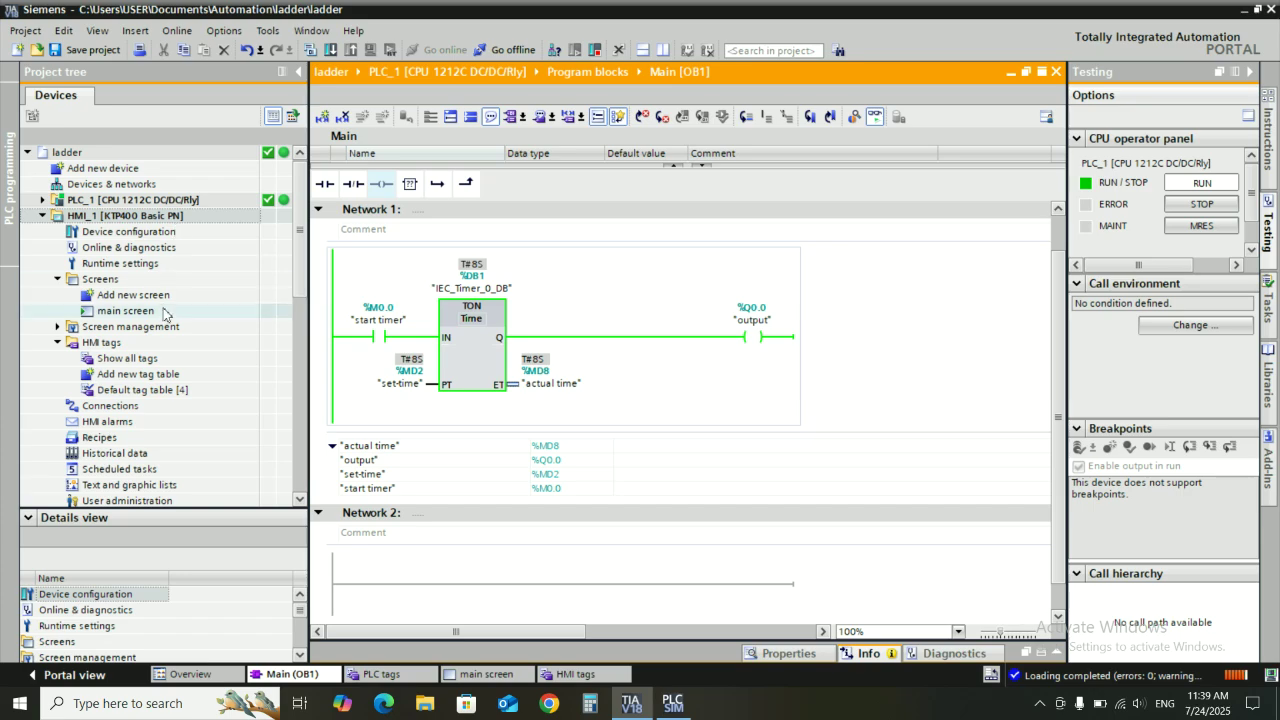
Open the HMI main screen and place two I/O fields and an ON/OFF switch.
double_click(126, 311)
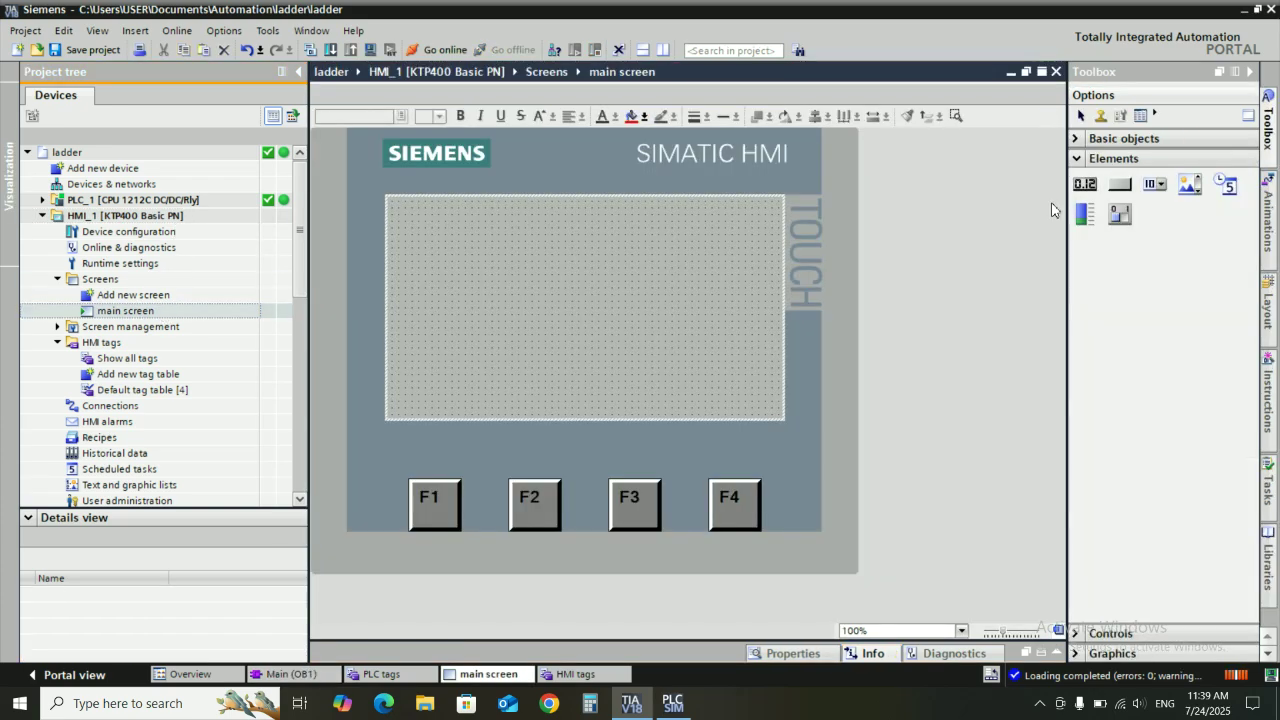
click(1086, 190)
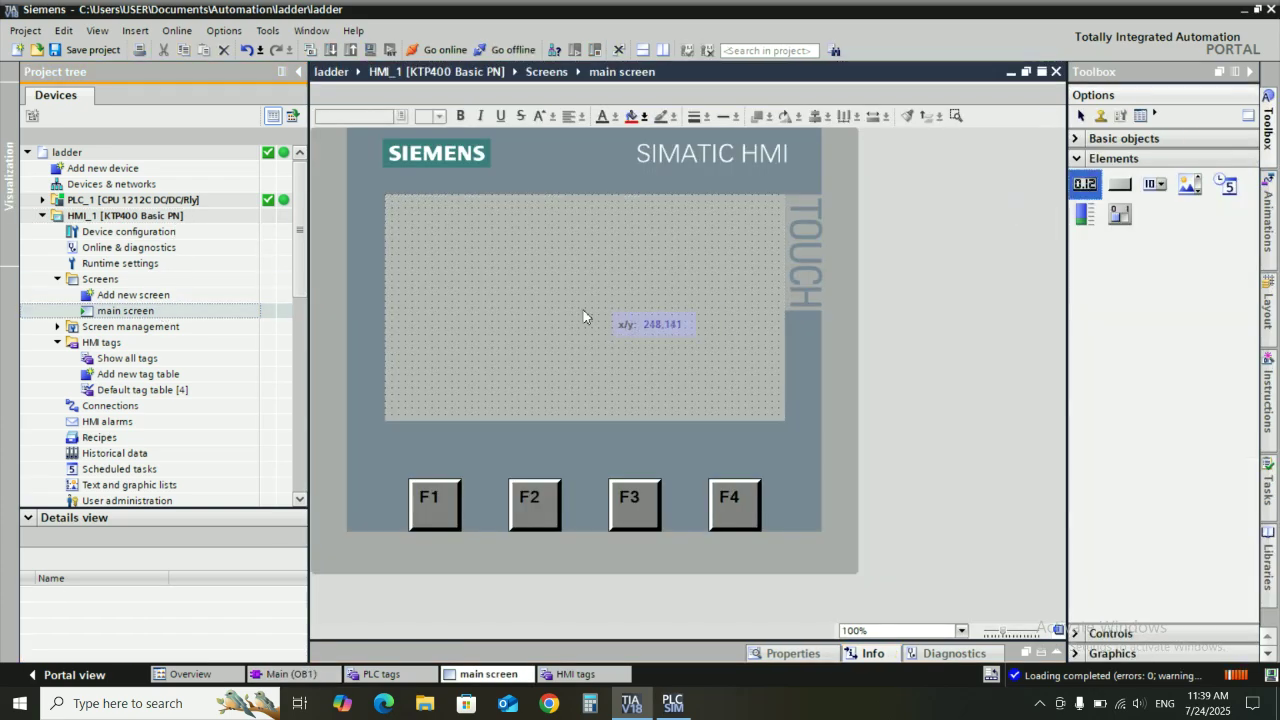
drag(531, 288, 442, 314)
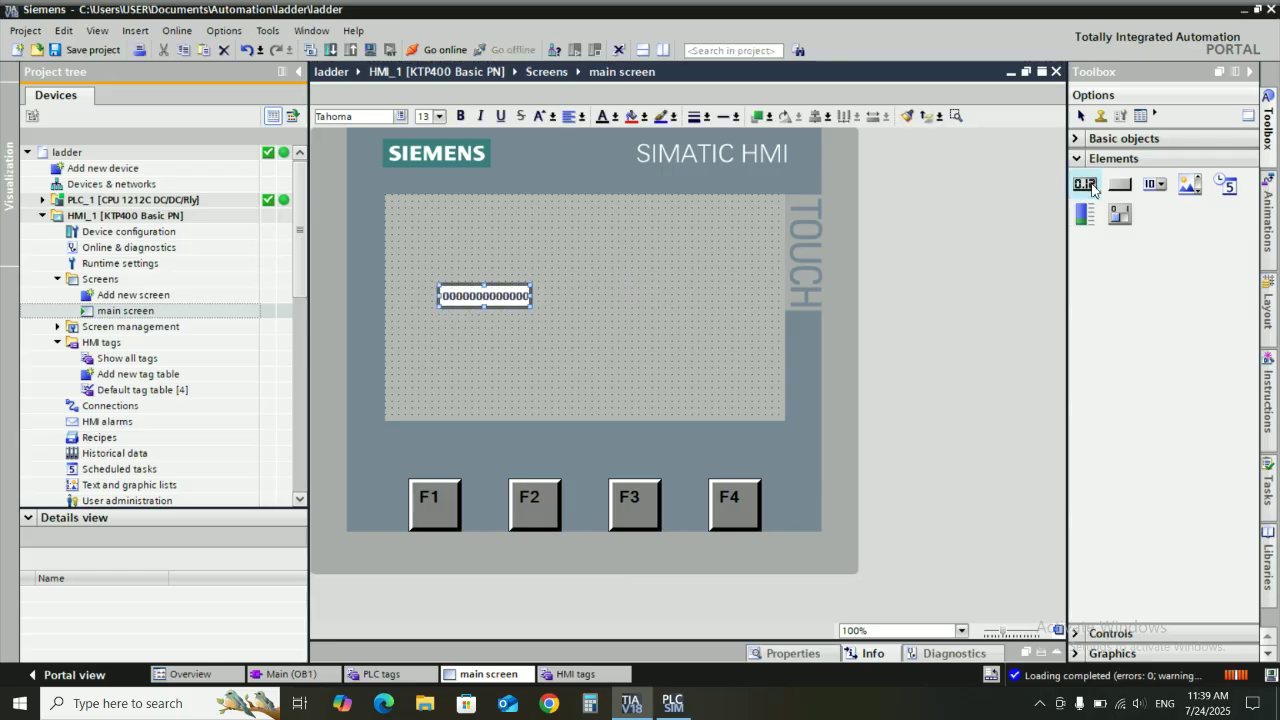
drag(1092, 188, 689, 306)
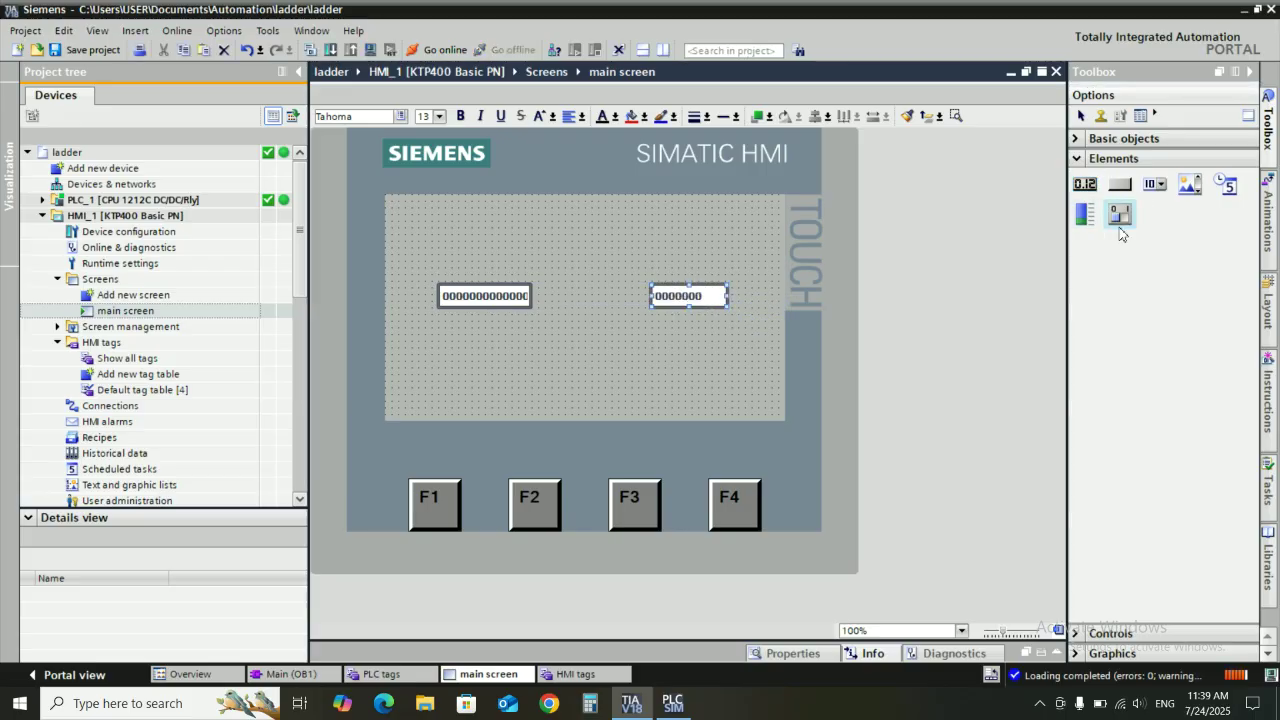
mouse_move(1120, 213)
mouse_down()
mouse_move(627, 270)
mouse_move(638, 210)
mouse_move(507, 251)
mouse_up()
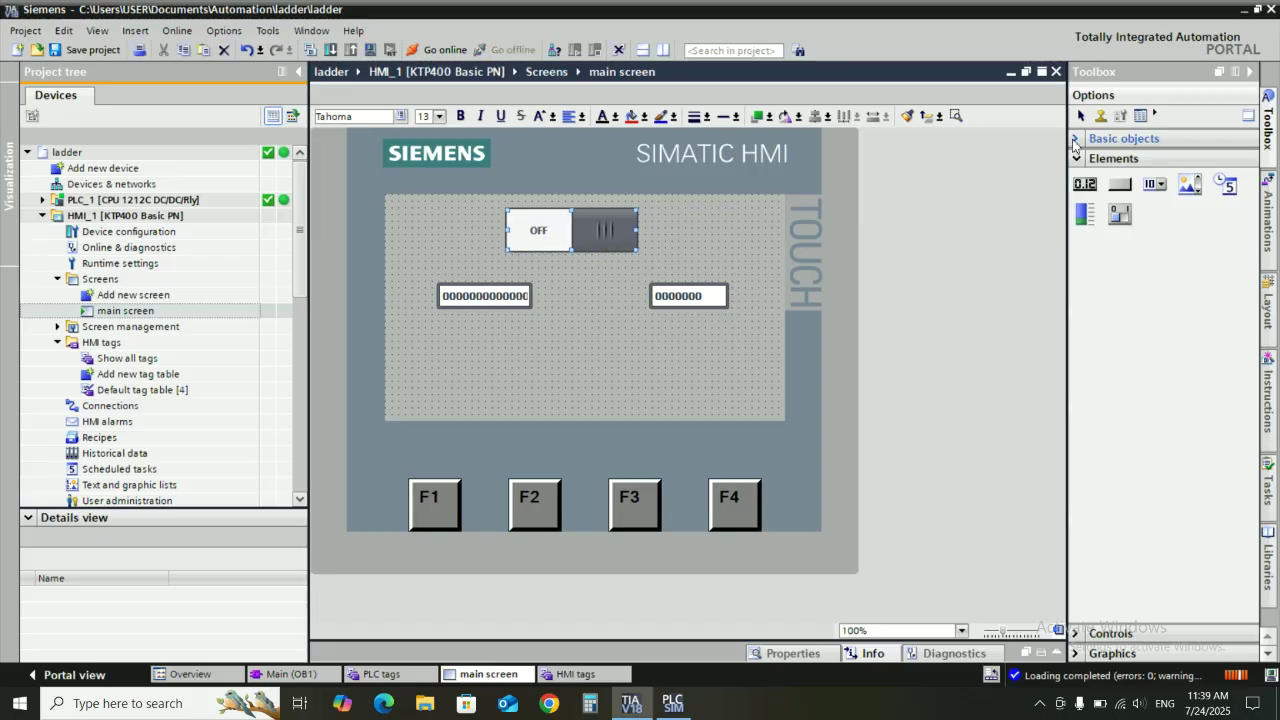
Add a text label beside each of the two I/O fields.
click(1075, 141)
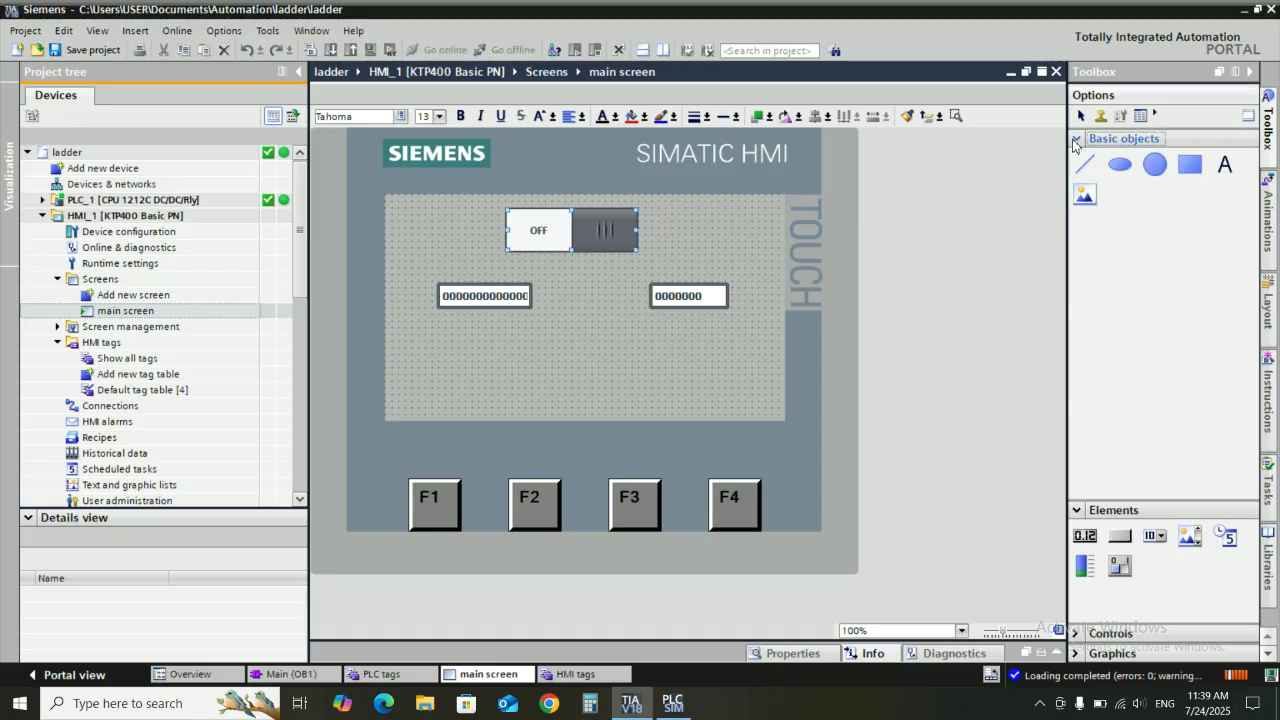
click(1228, 168)
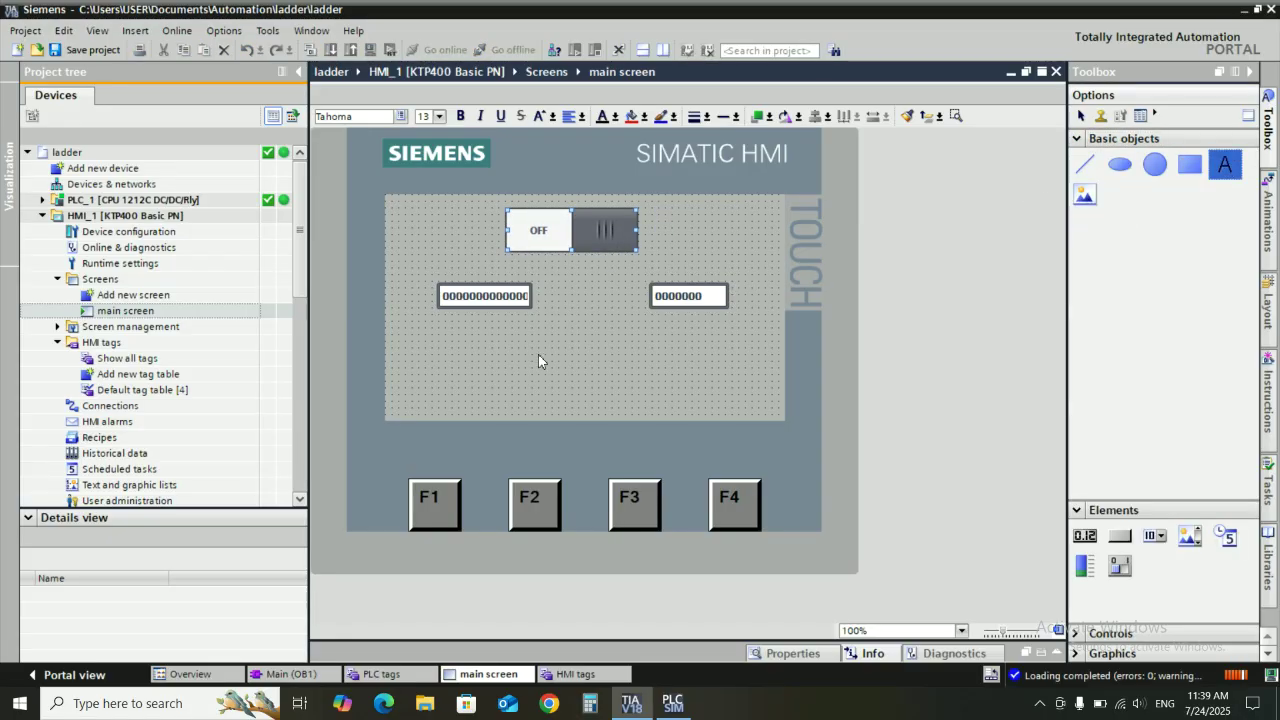
click(404, 296)
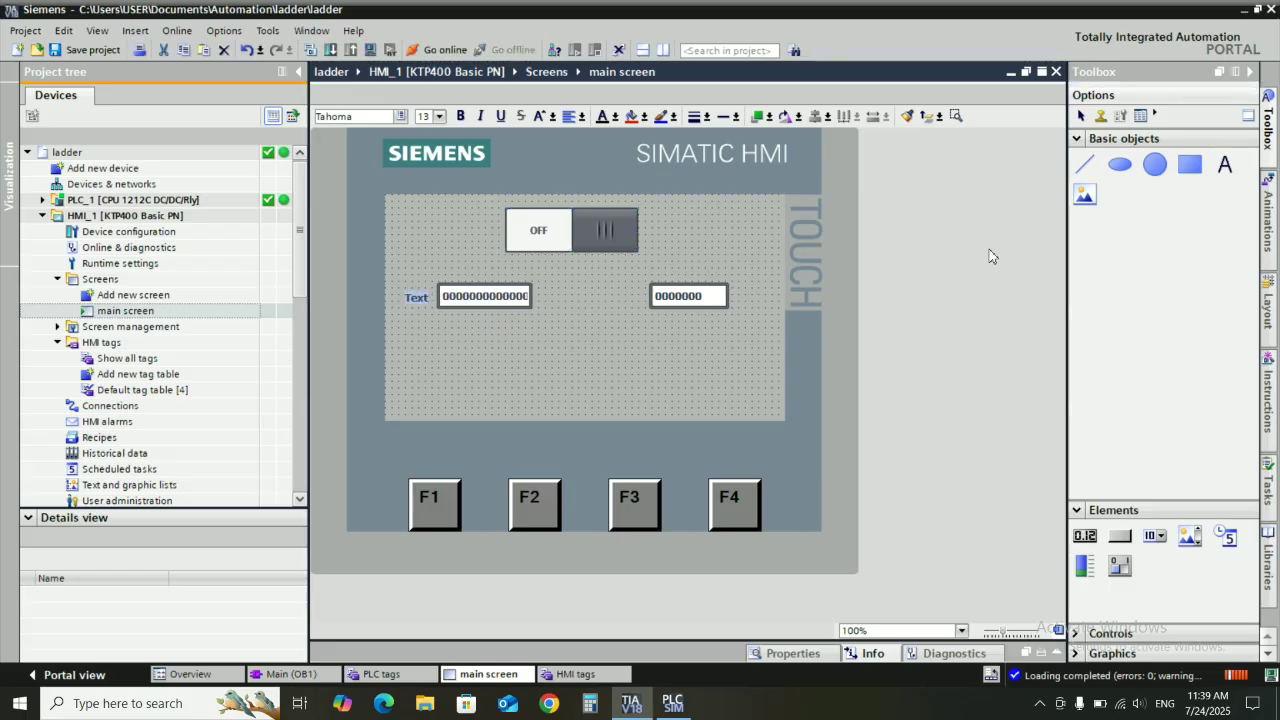
click(1230, 166)
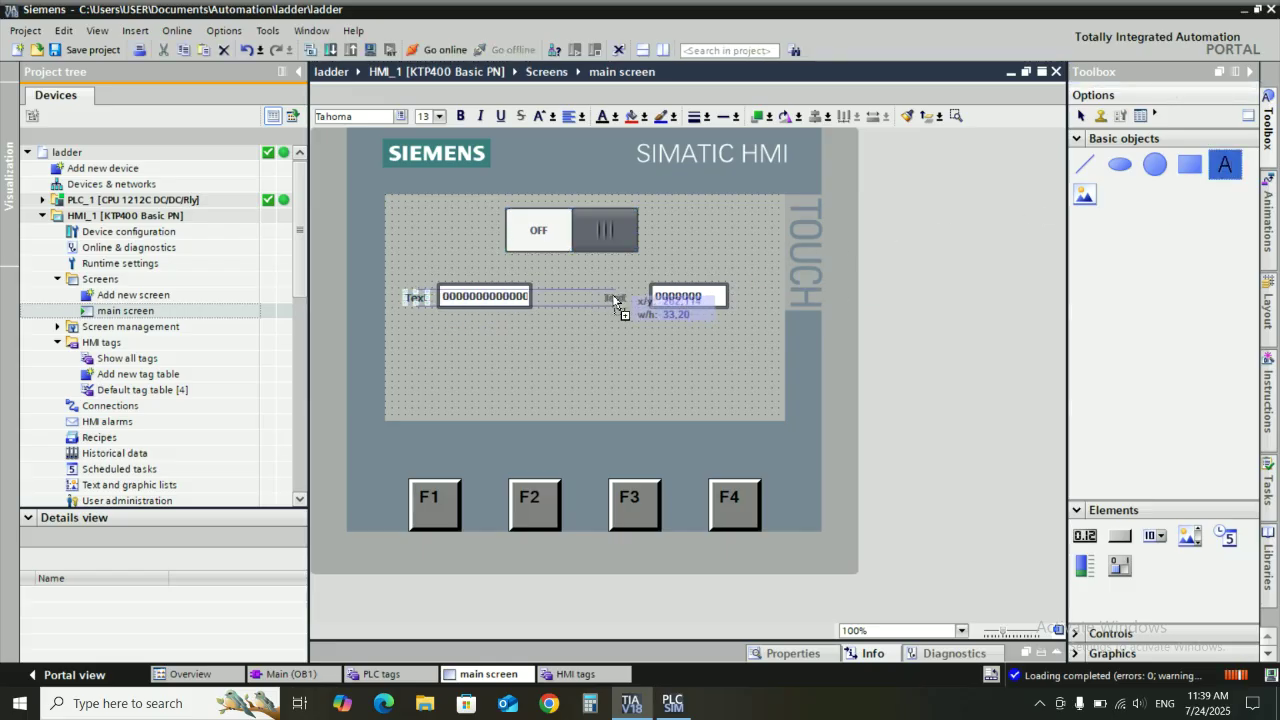
click(625, 298)
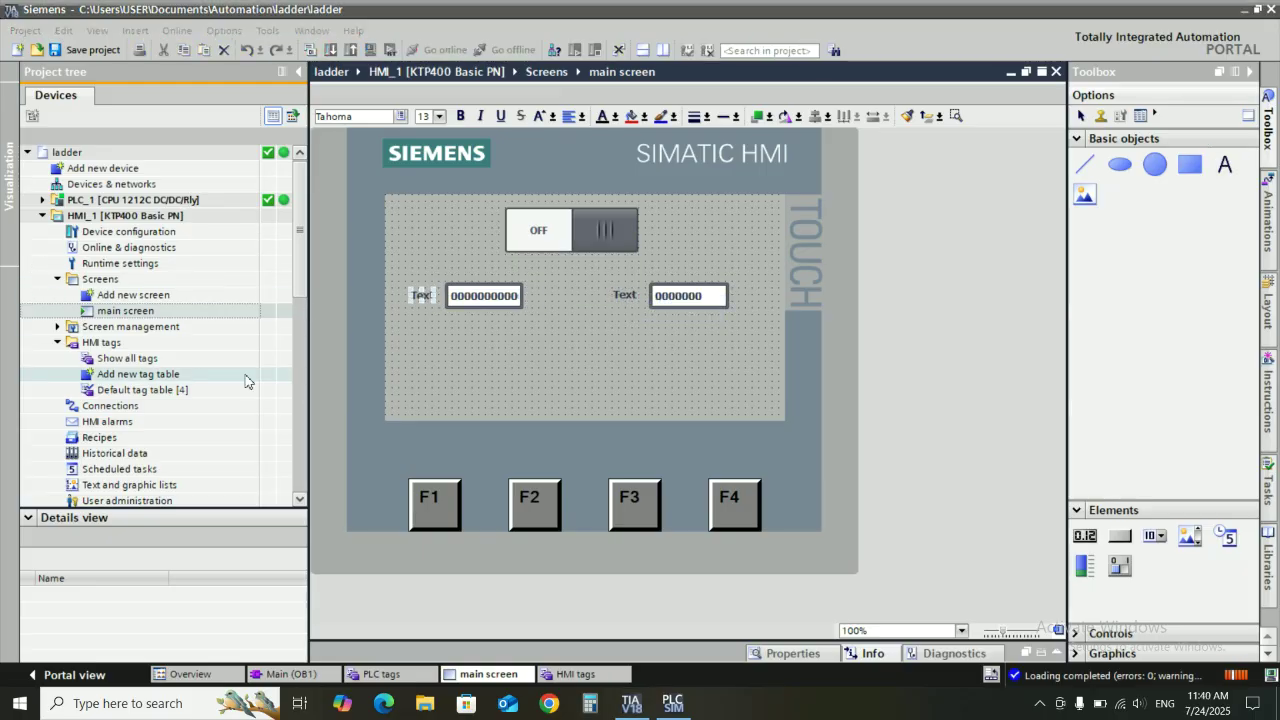
Rename the left label to PT and the right label to ET.
click(422, 296)
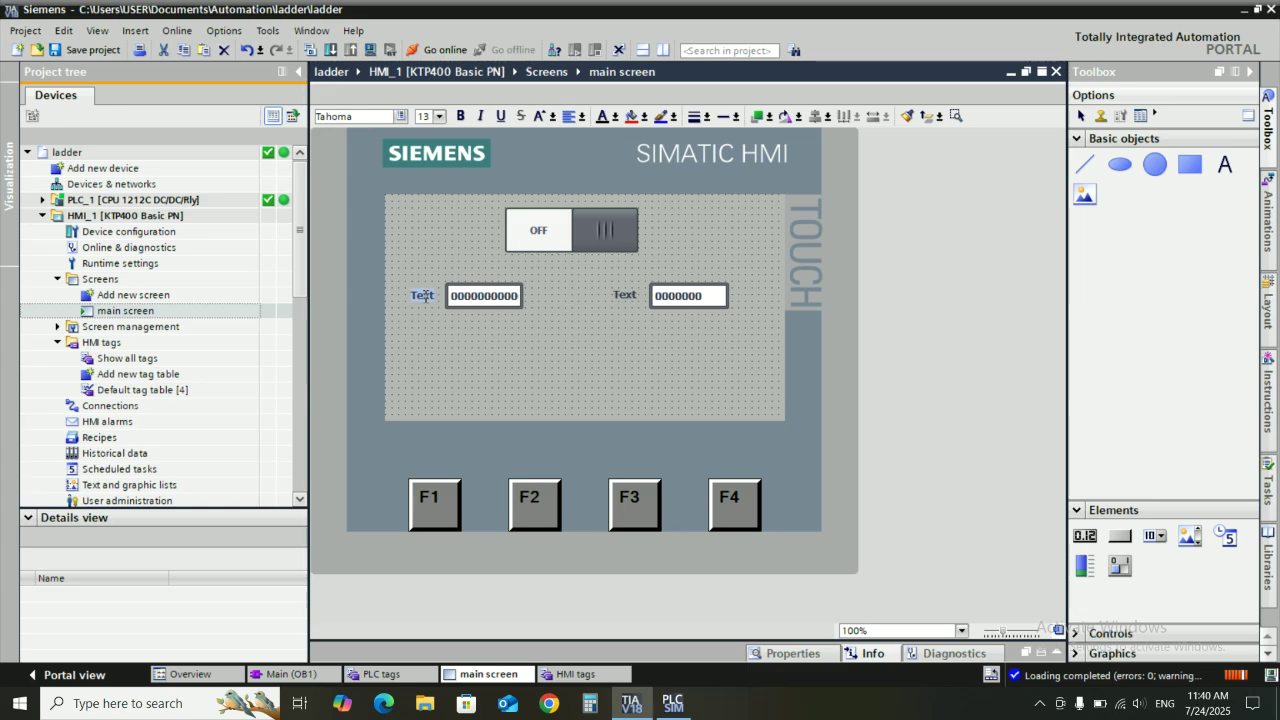
text(PT)
double_click(627, 295)
text(E)
click(582, 284)
click(597, 239)
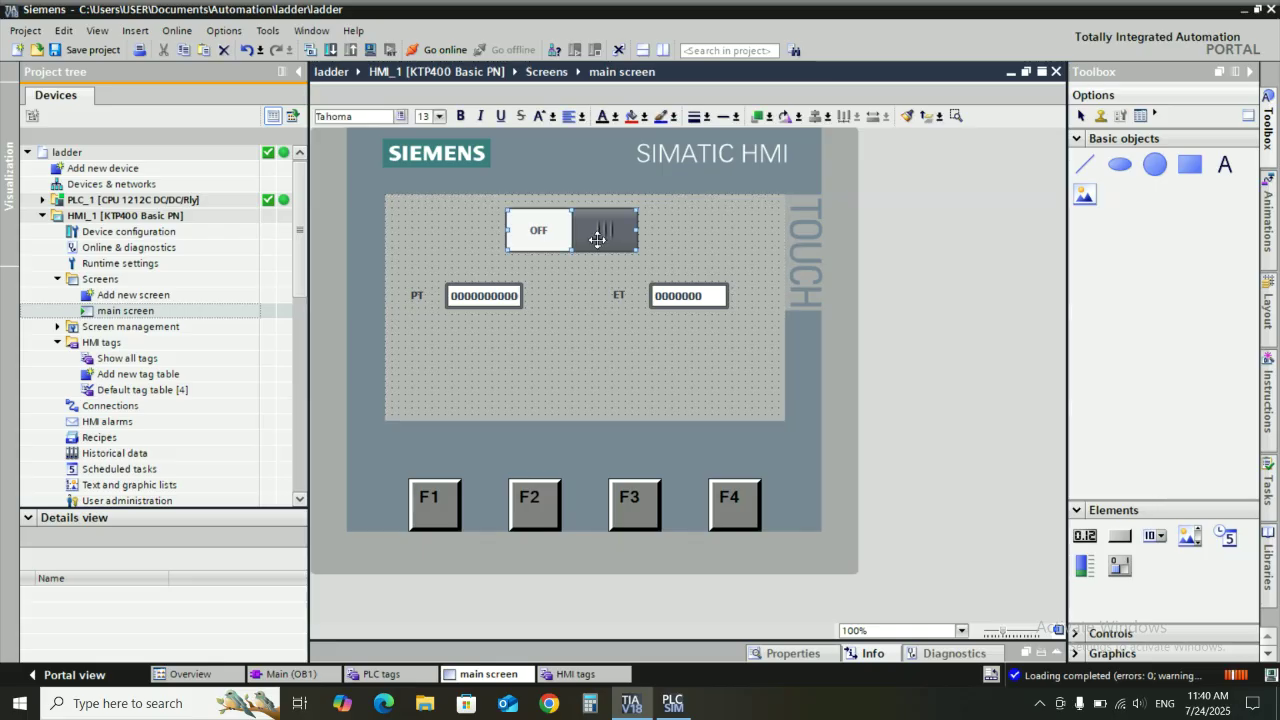
Link the ON/OFF switch to the "start timer" PLC tag.
click(795, 655)
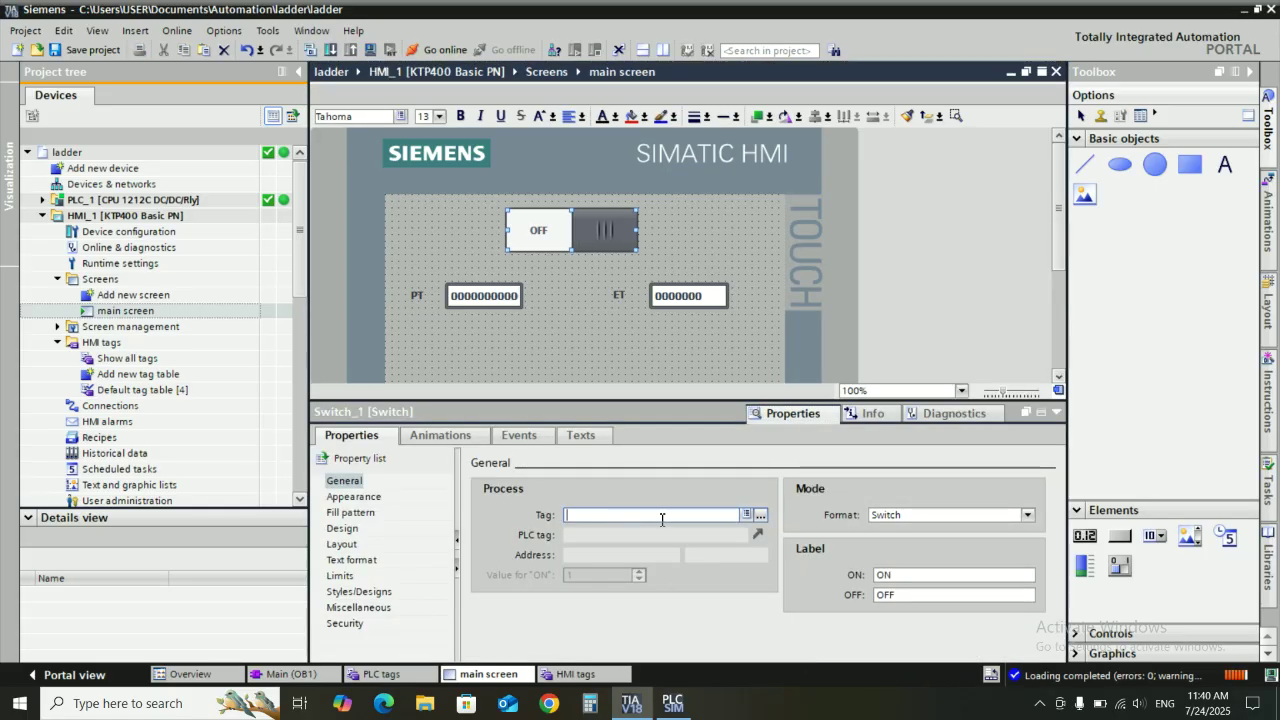
click(746, 514)
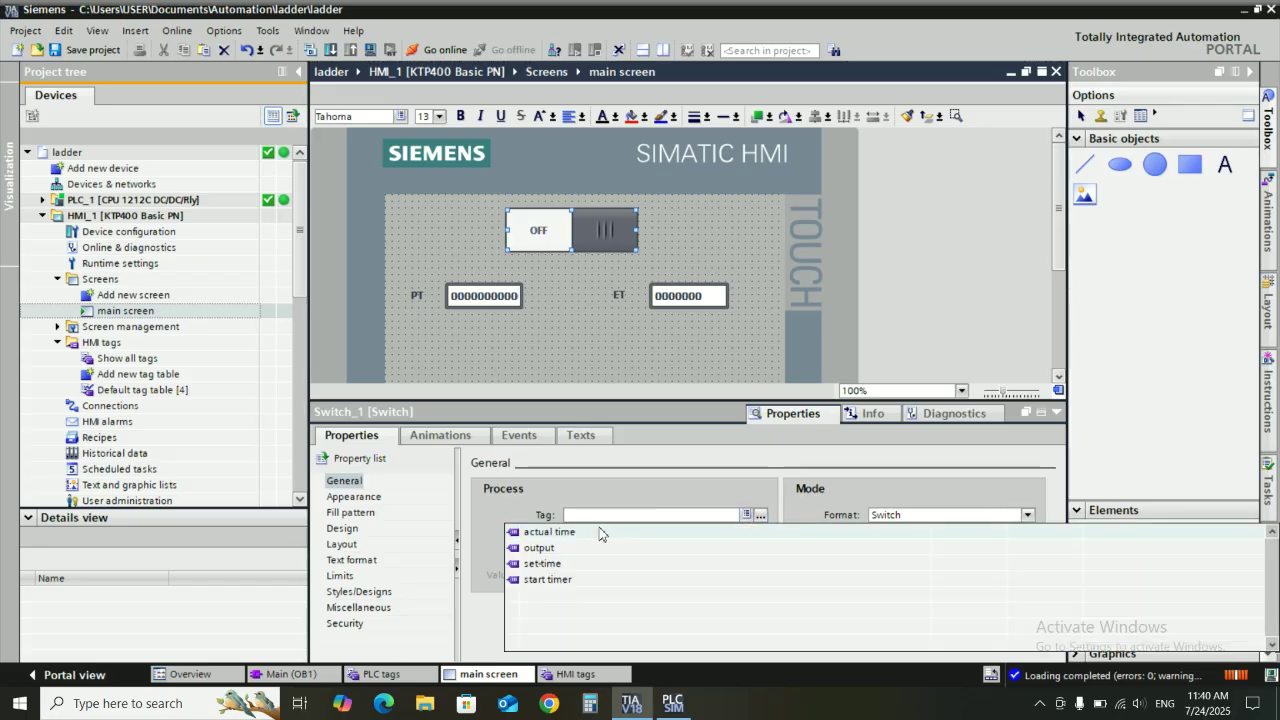
click(588, 580)
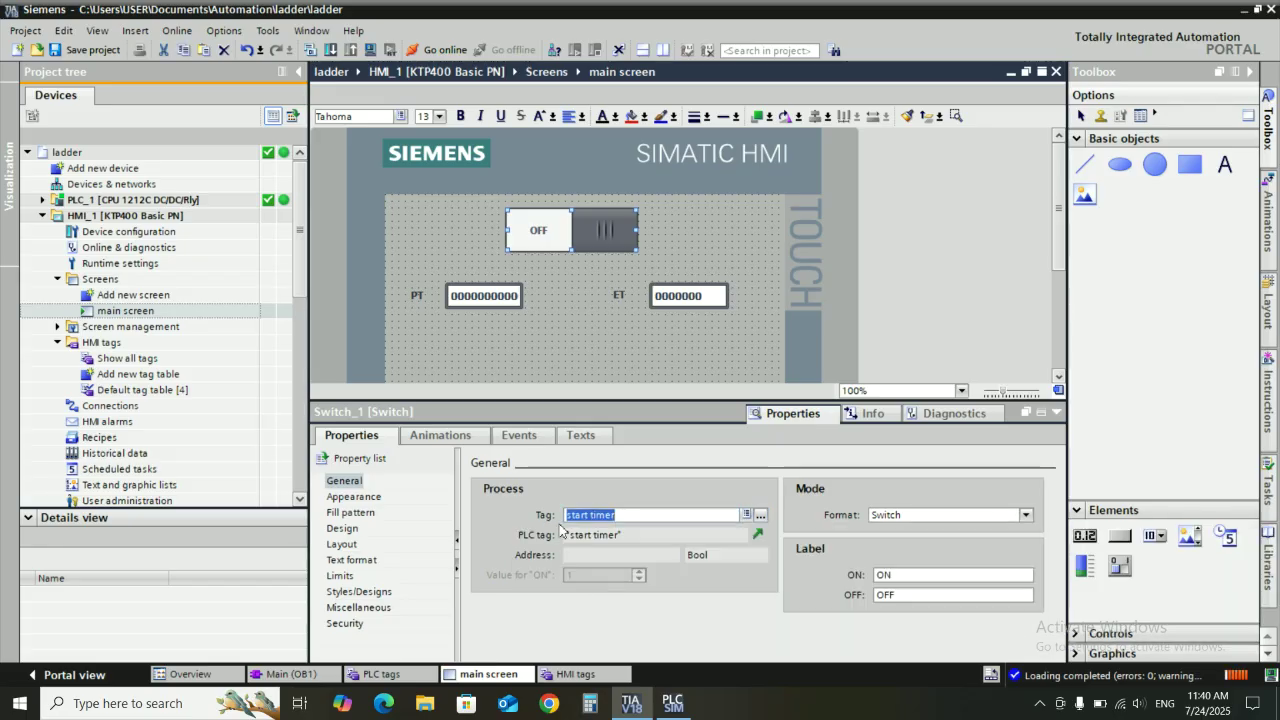
Bind the PT field to "set-time" with format pattern 99999 and 3 decimal places.
click(497, 303)
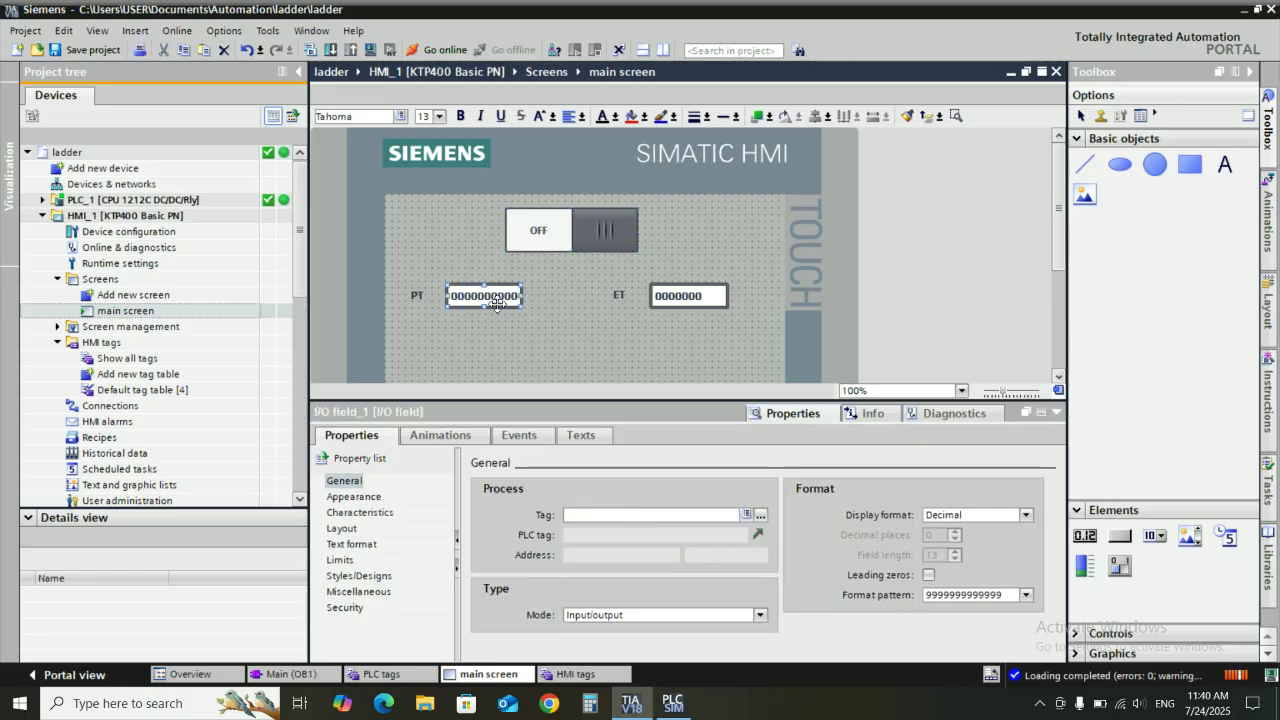
click(746, 515)
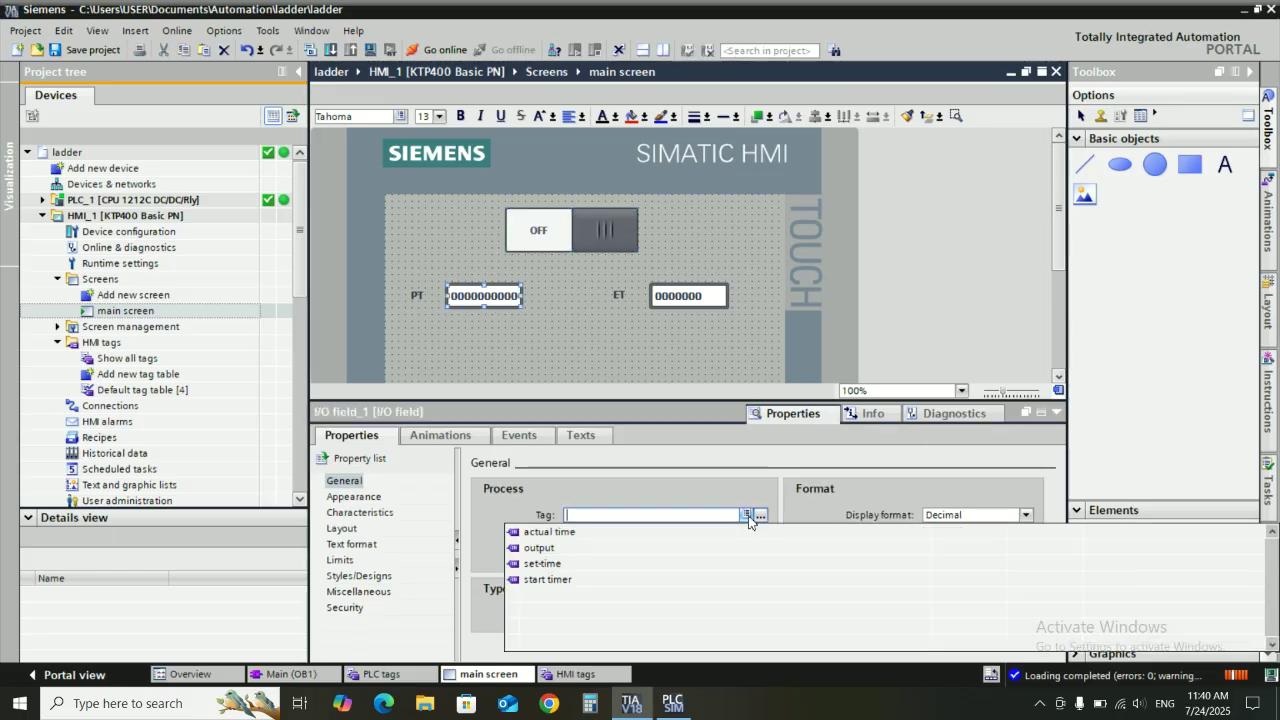
click(565, 567)
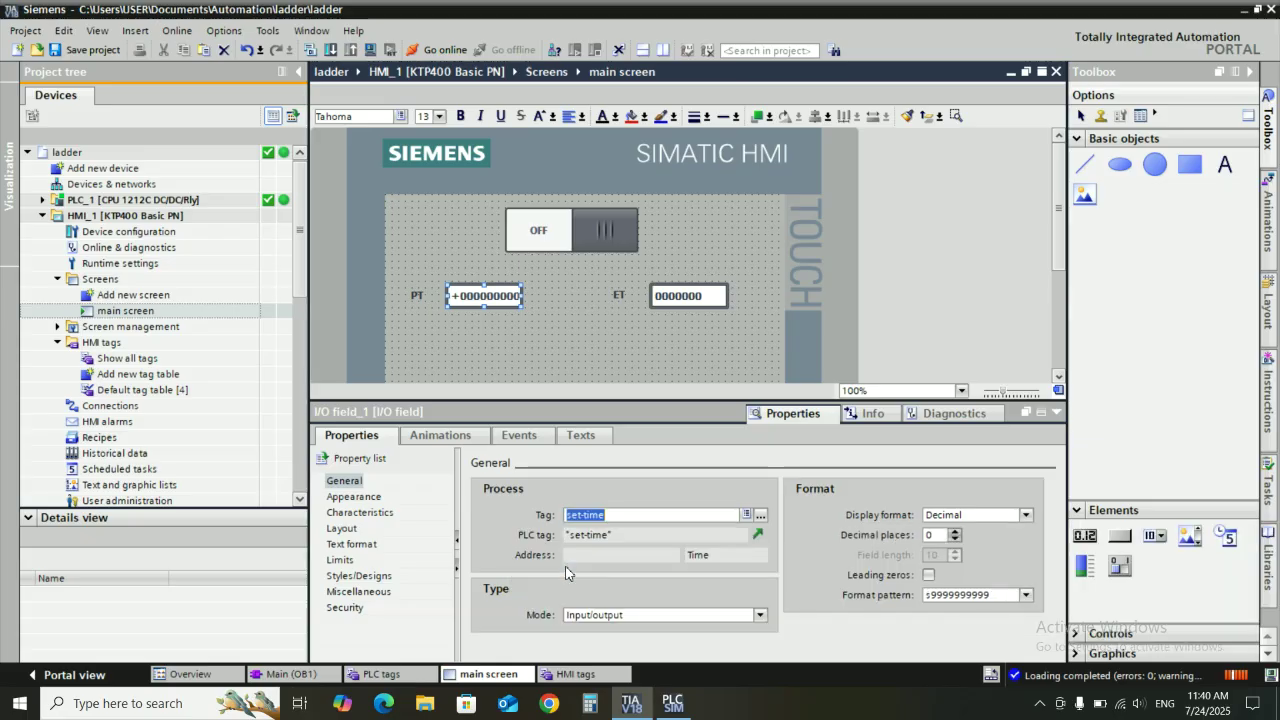
click(1025, 595)
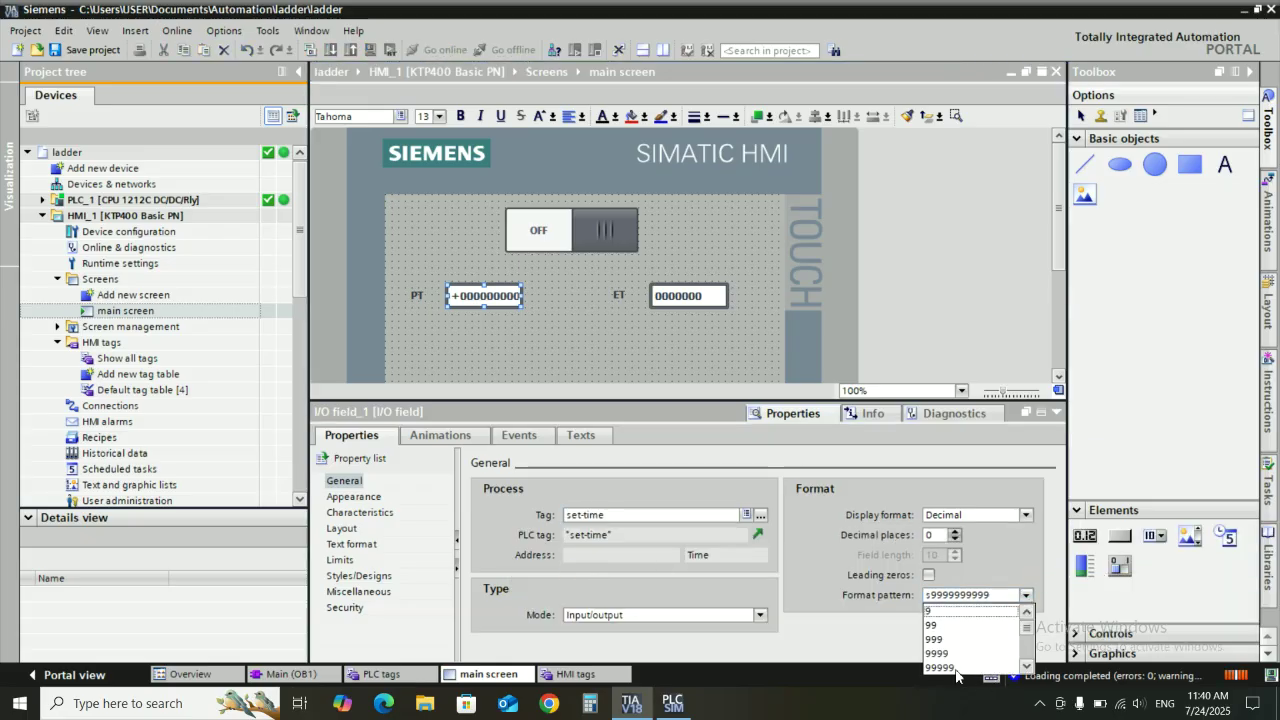
click(942, 667)
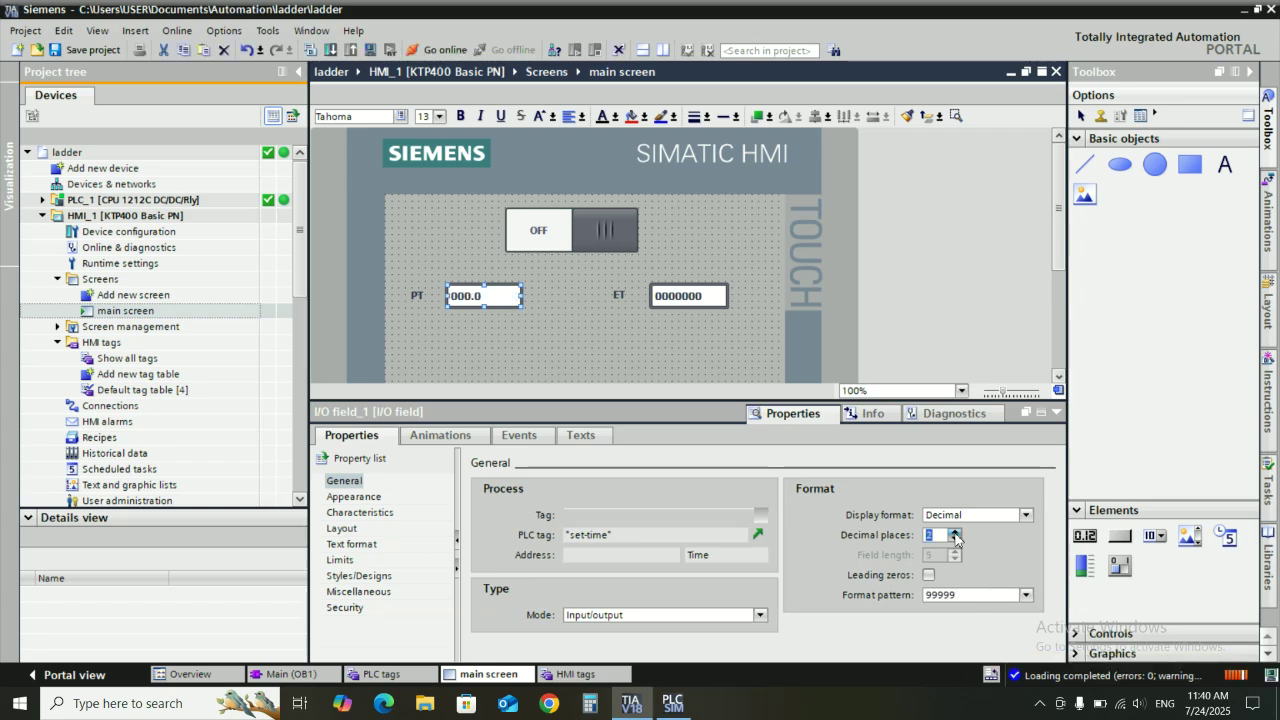
click(955, 535)
click(955, 535)
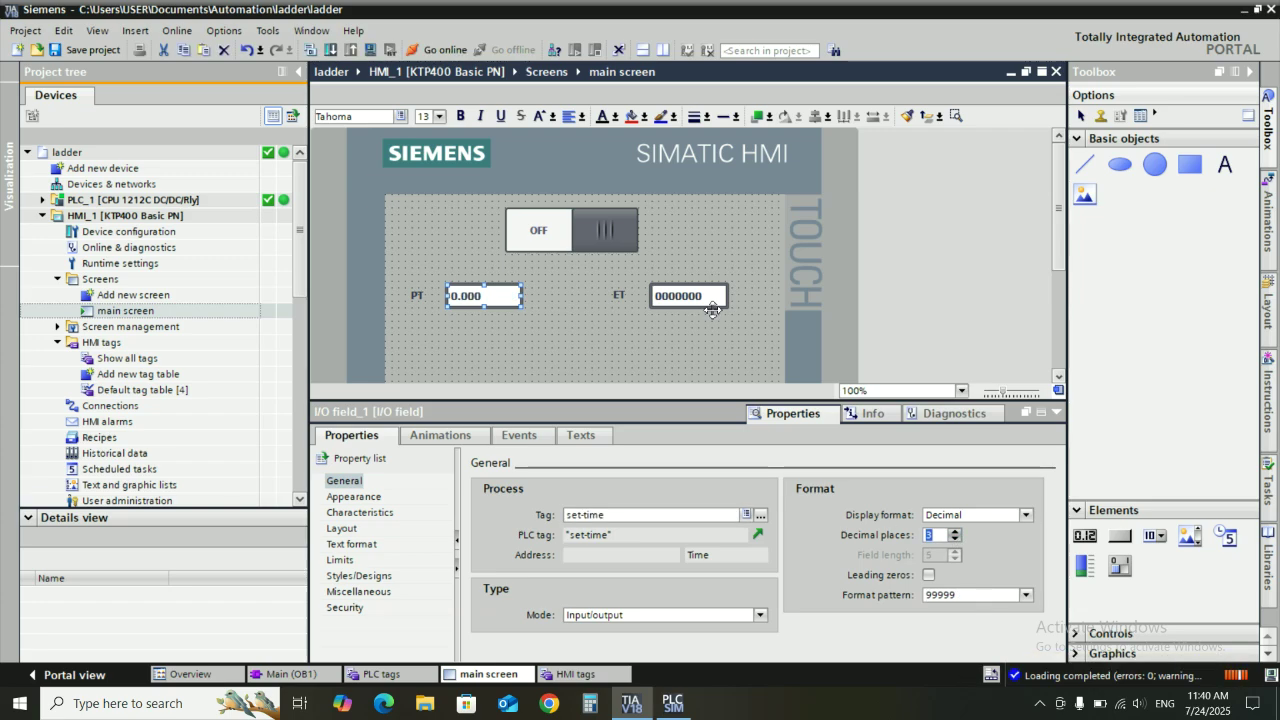
click(712, 306)
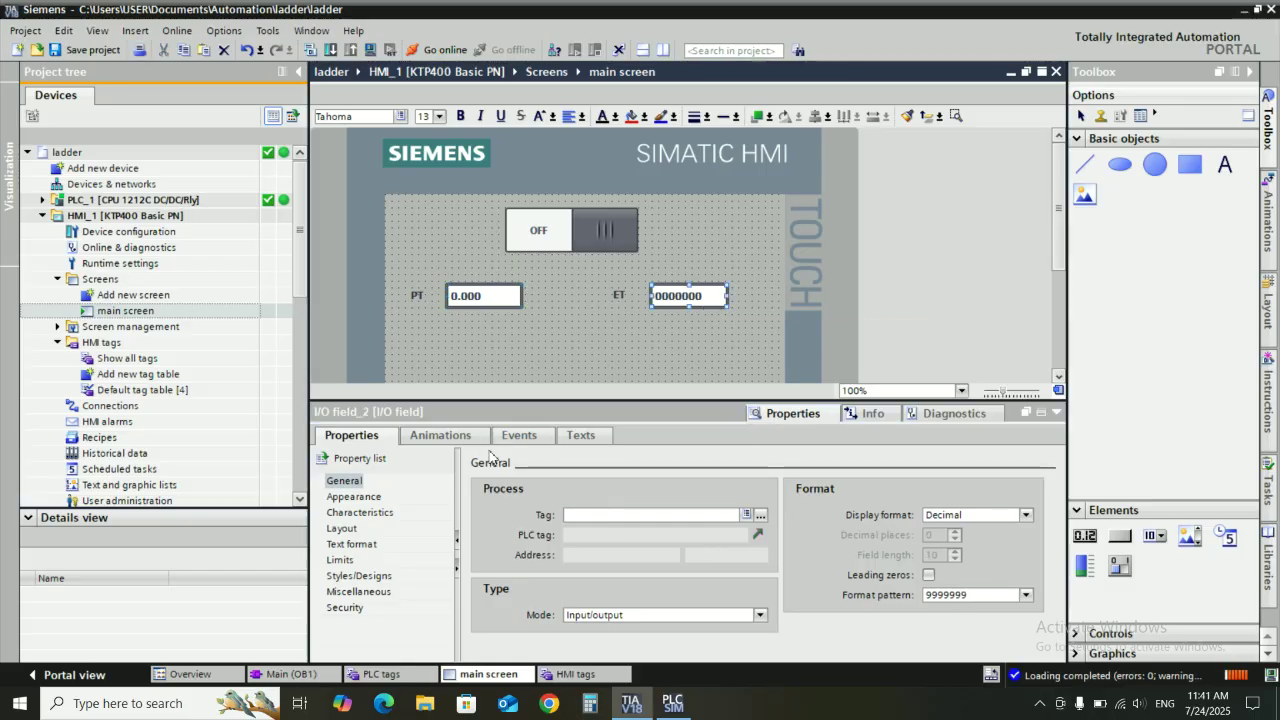
Bind the ET field to "actual time", pattern 99999 with 3 decimals, then collapse the Inspector.
click(619, 514)
click(757, 515)
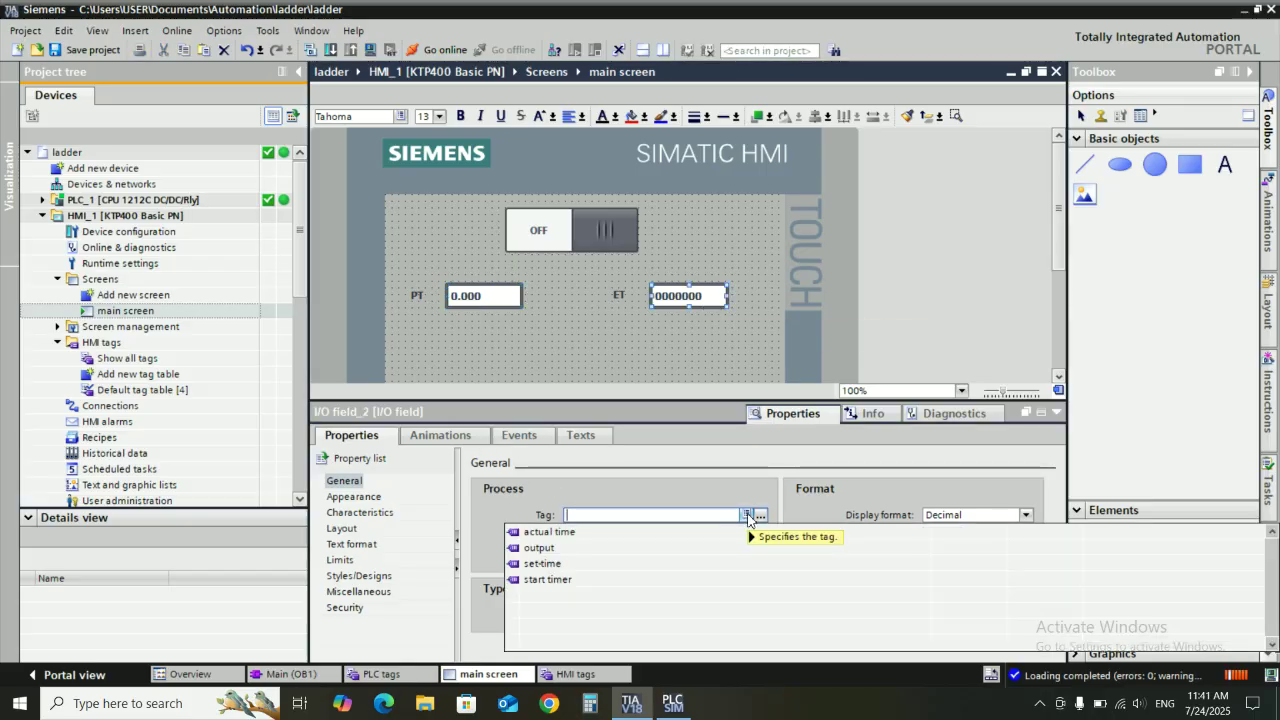
click(588, 532)
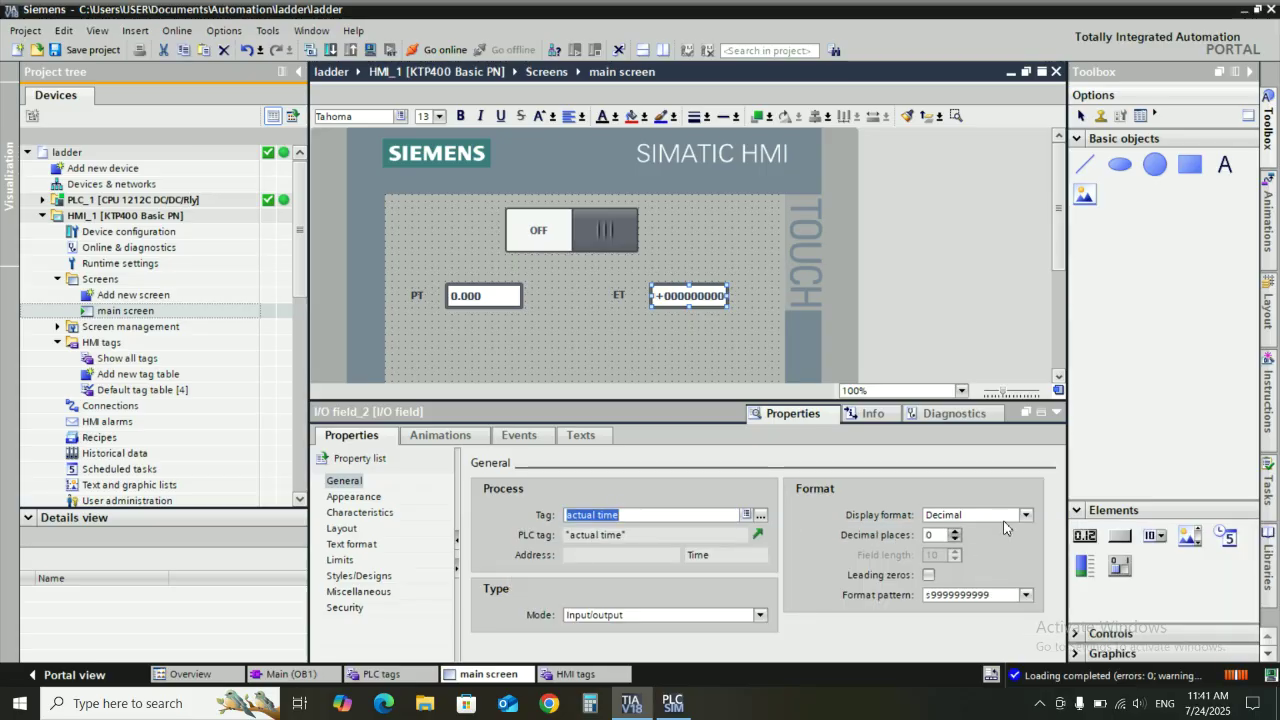
click(1026, 595)
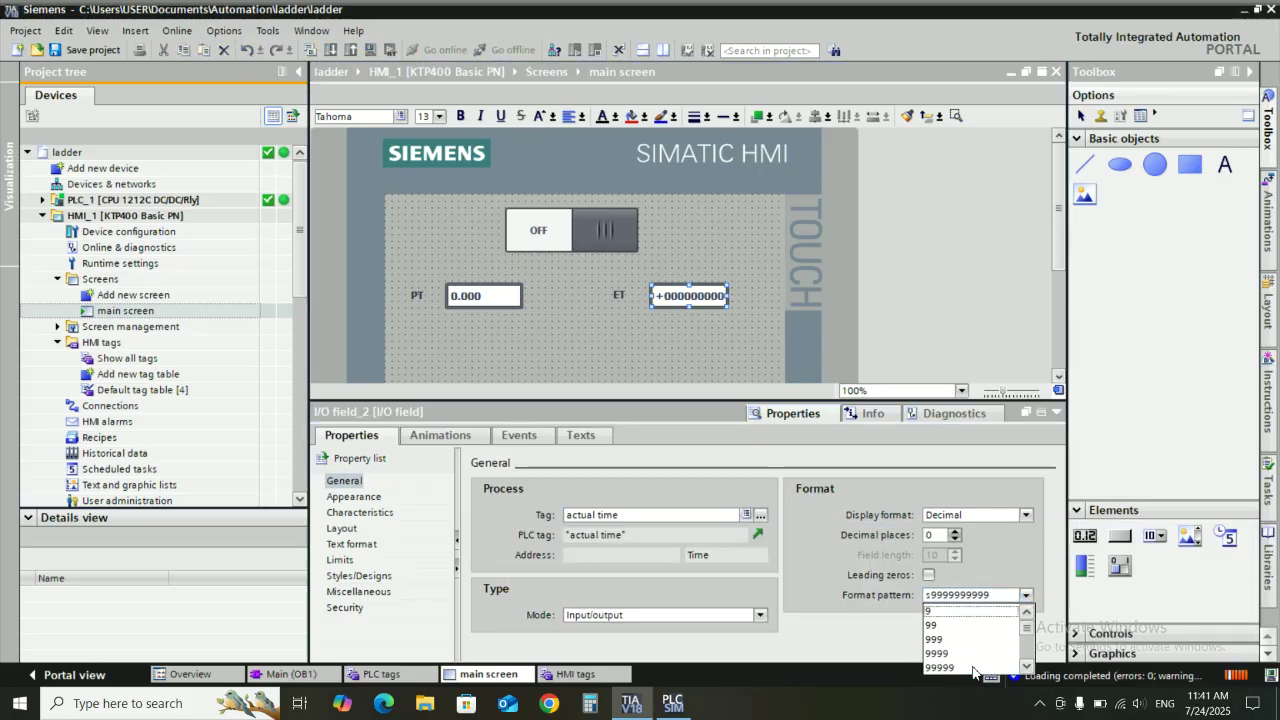
click(975, 667)
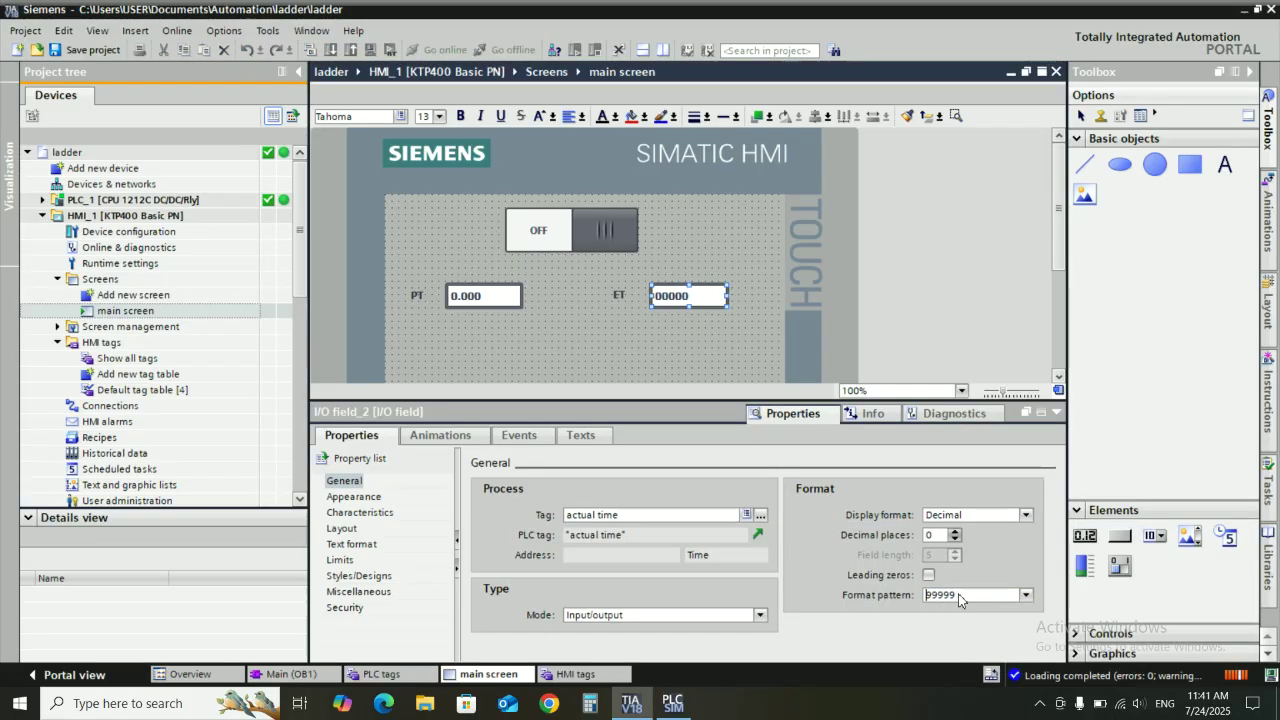
click(955, 532)
click(955, 532)
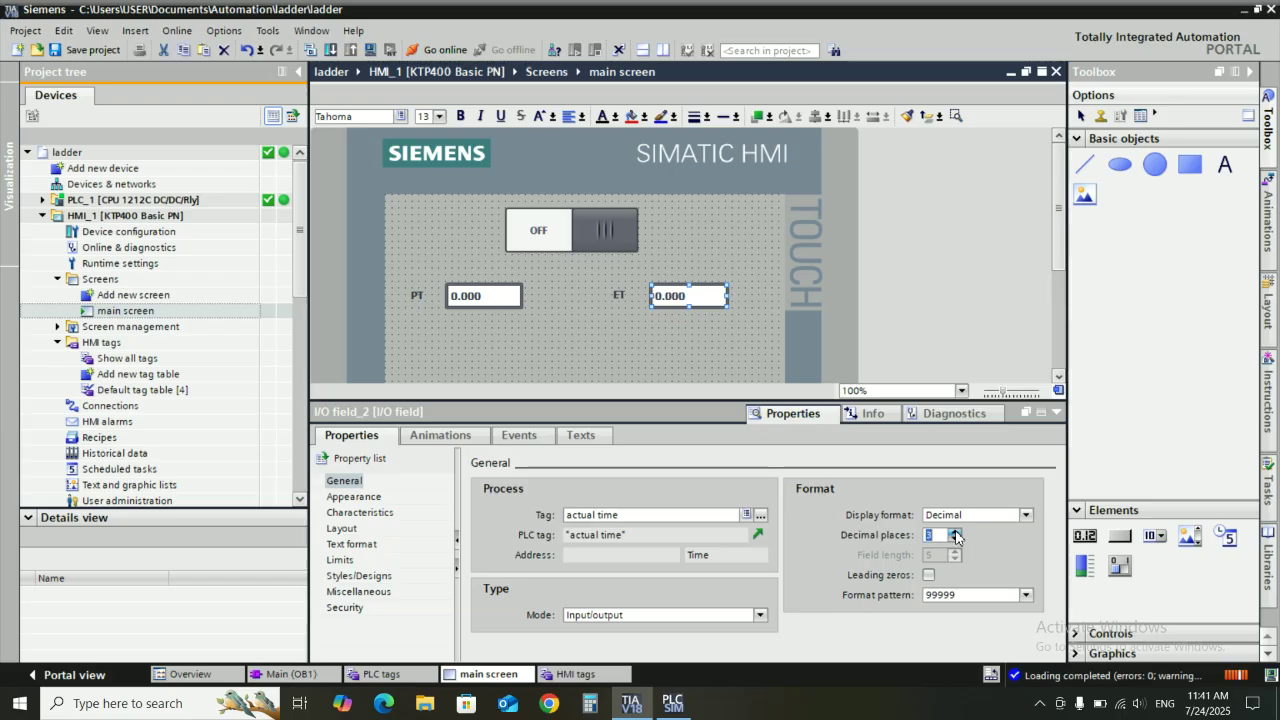
click(1058, 413)
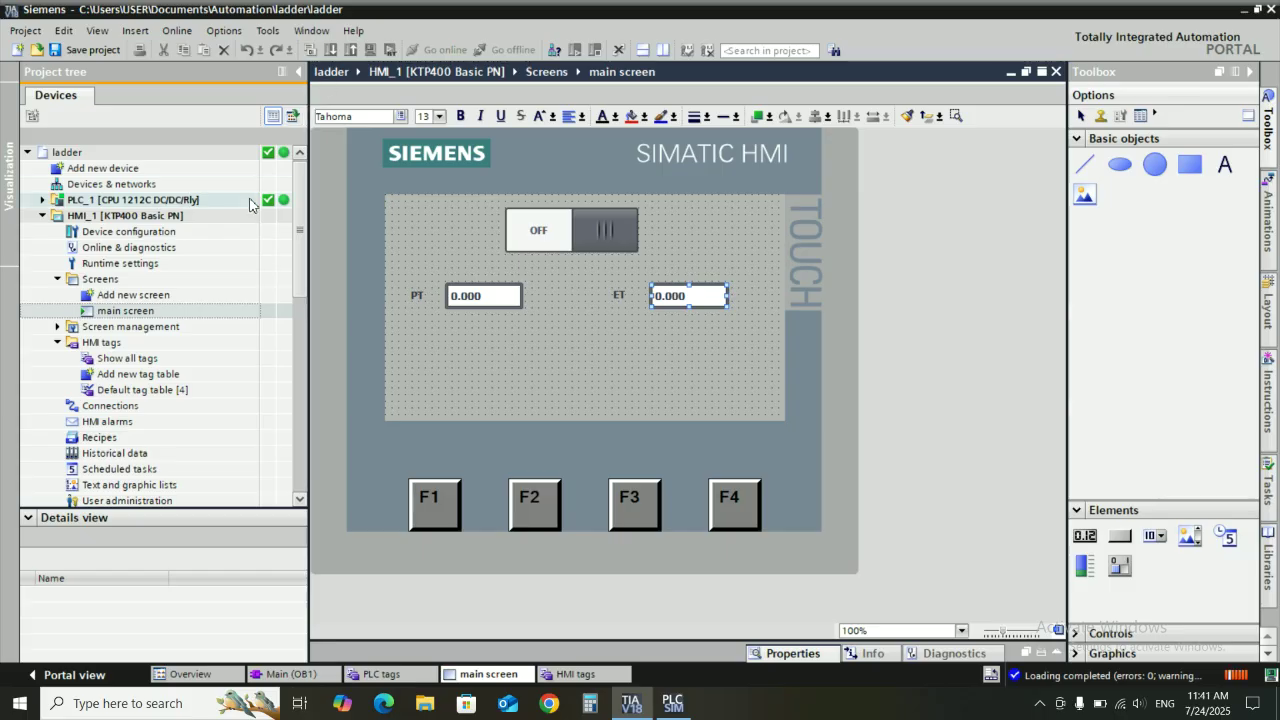
Compile HMI_1 and launch it in the RT Simulator.
click(221, 217)
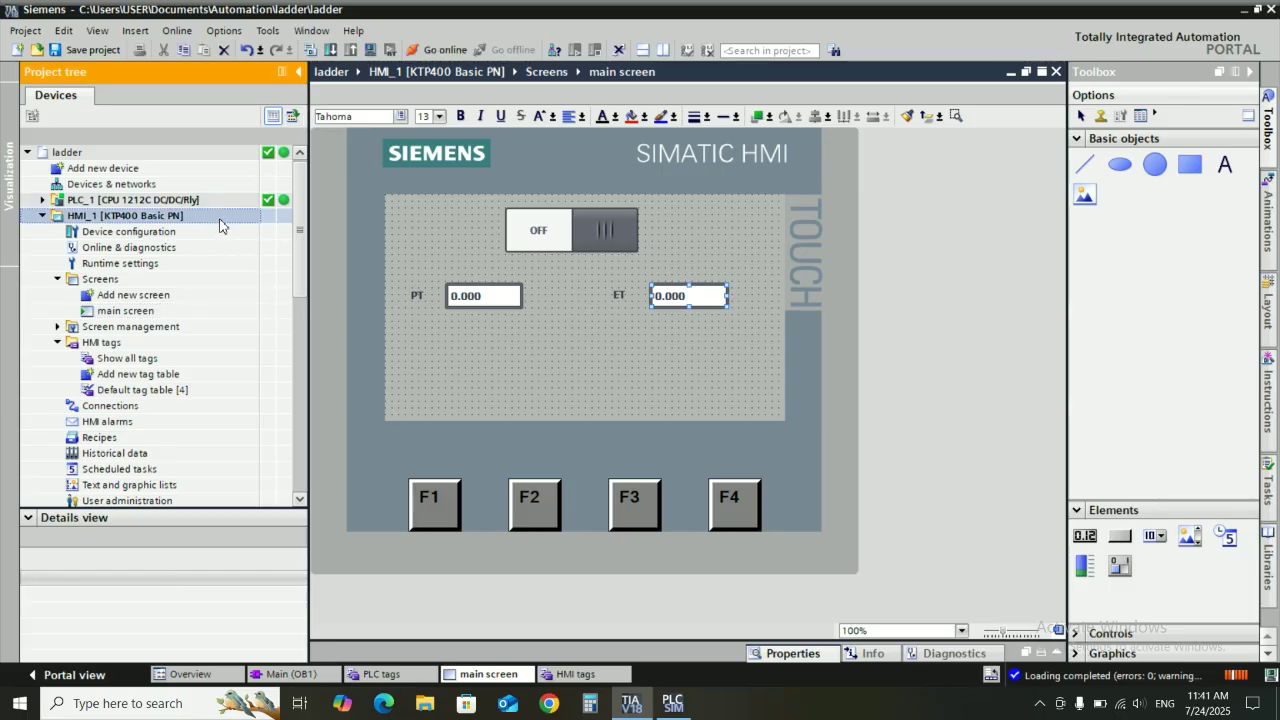
click(370, 50)
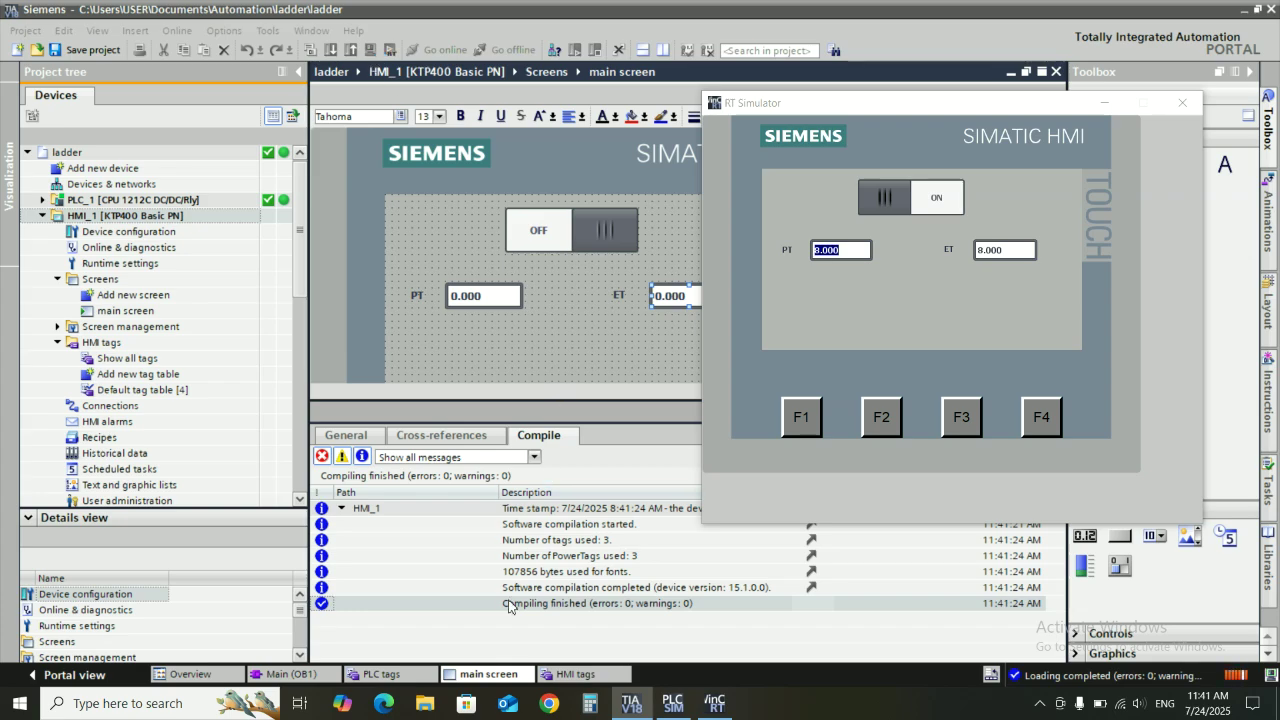
Show the Main [OB1] ladder with the Inspector collapsed, beside the RT Simulator.
click(313, 680)
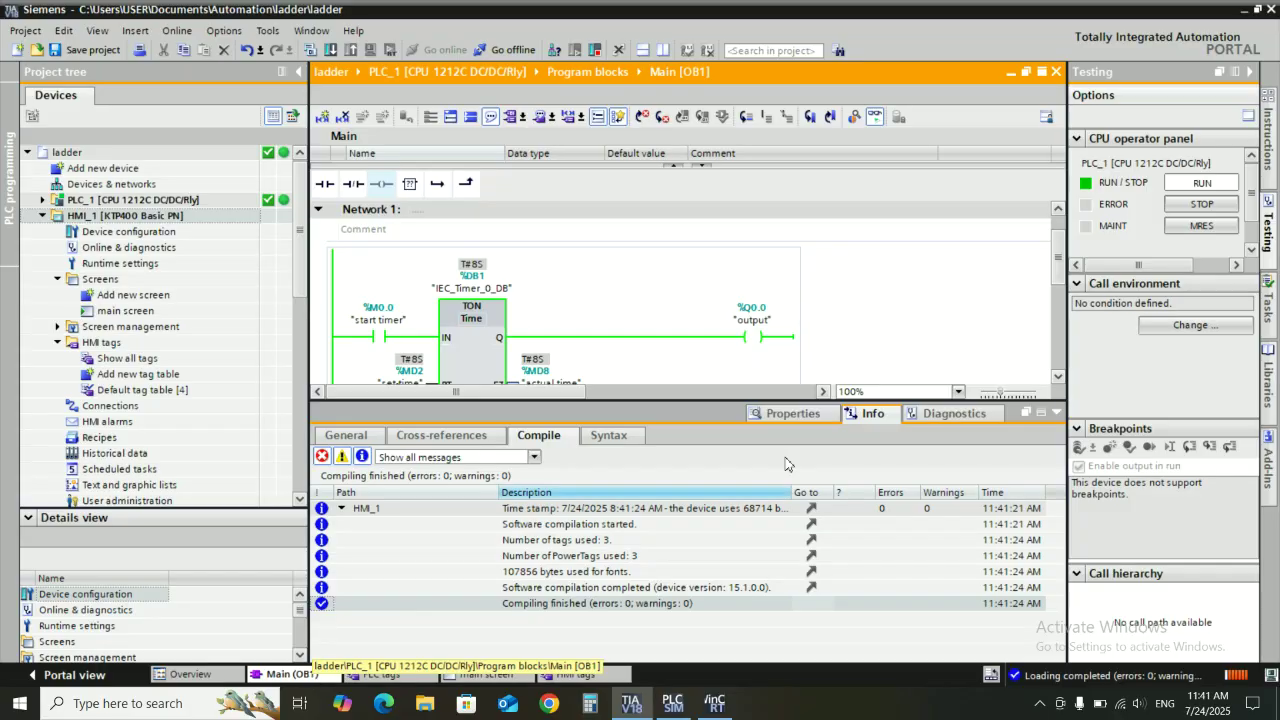
click(1056, 413)
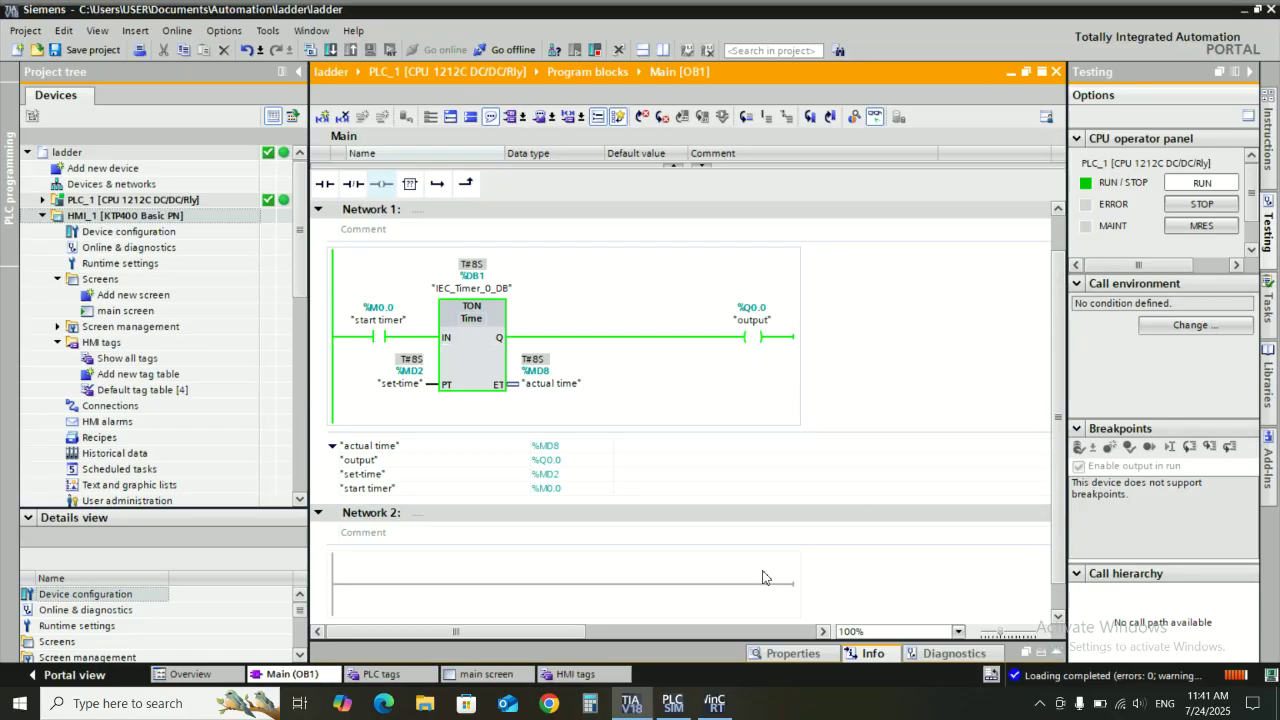
click(714, 703)
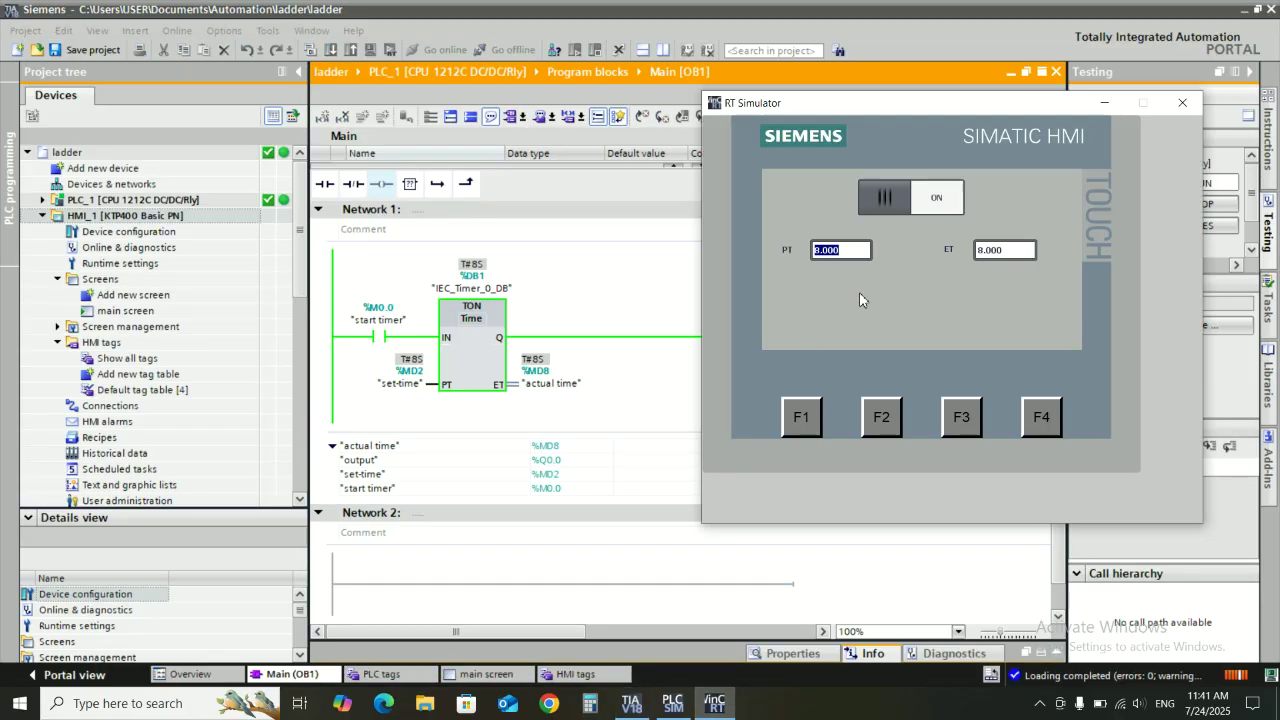
Toggle the HMI switch off and on to restart the TON timer.
click(940, 205)
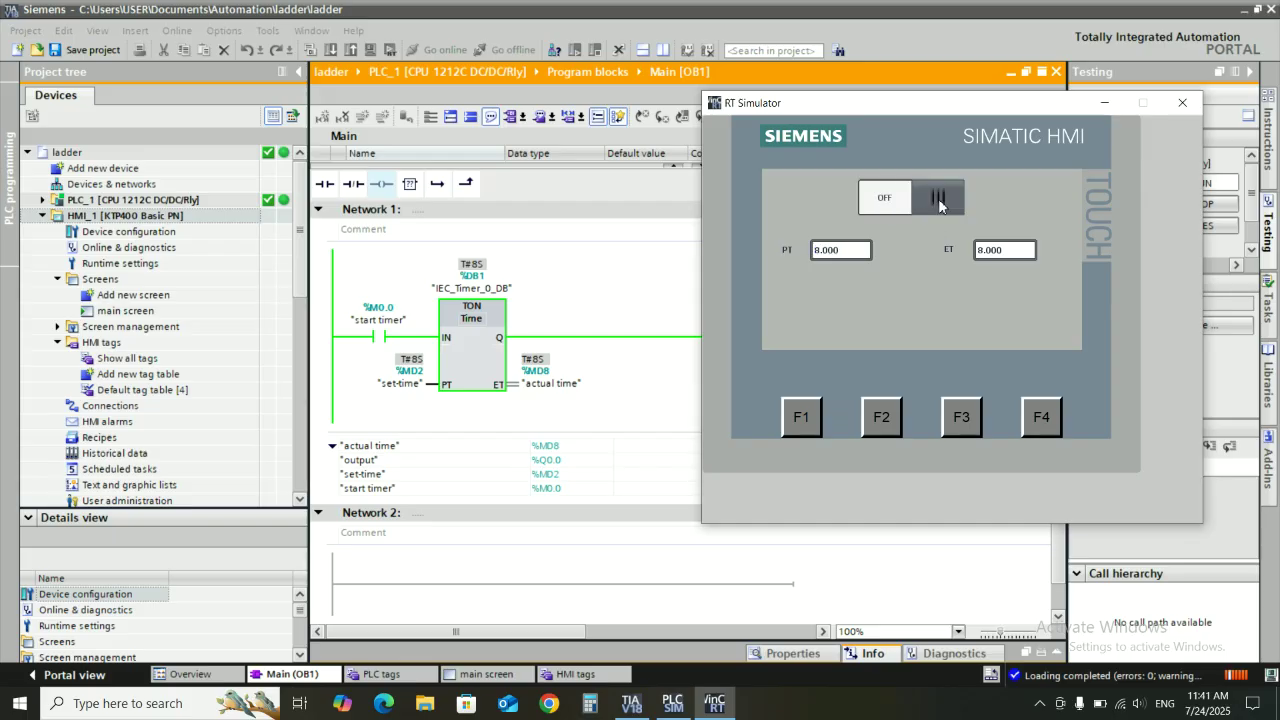
click(940, 205)
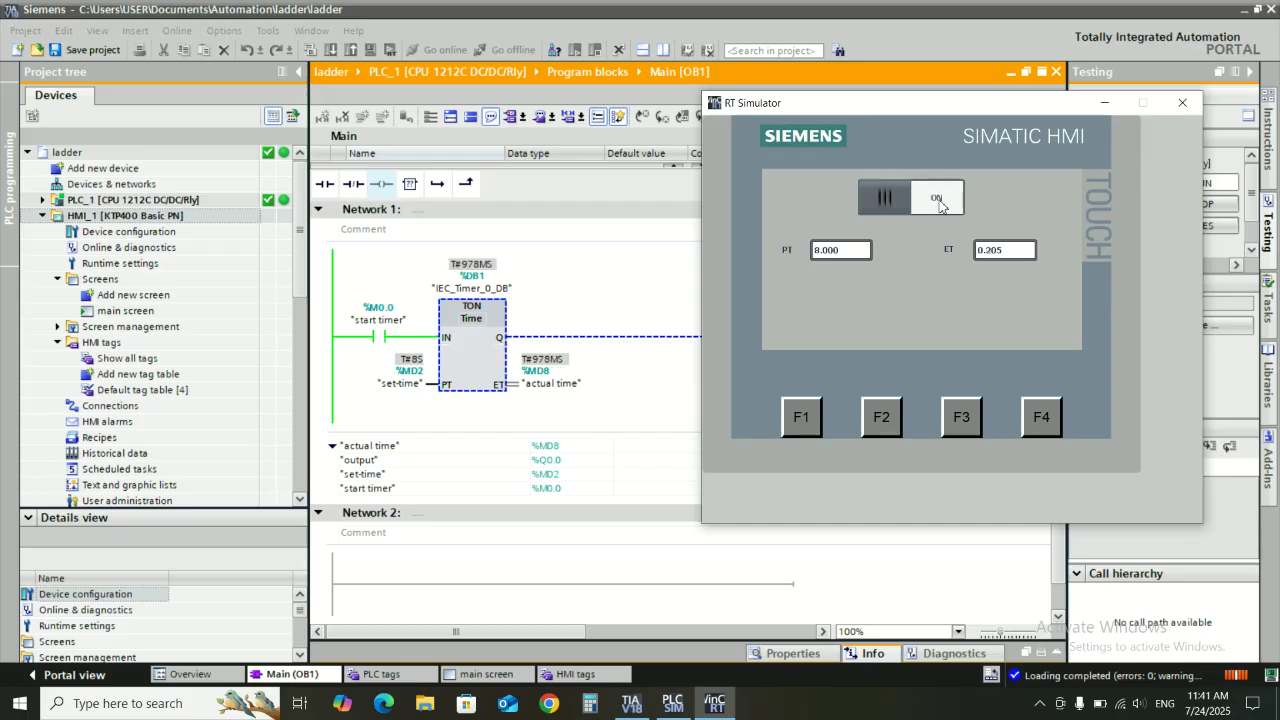
click(940, 206)
click(940, 205)
click(940, 205)
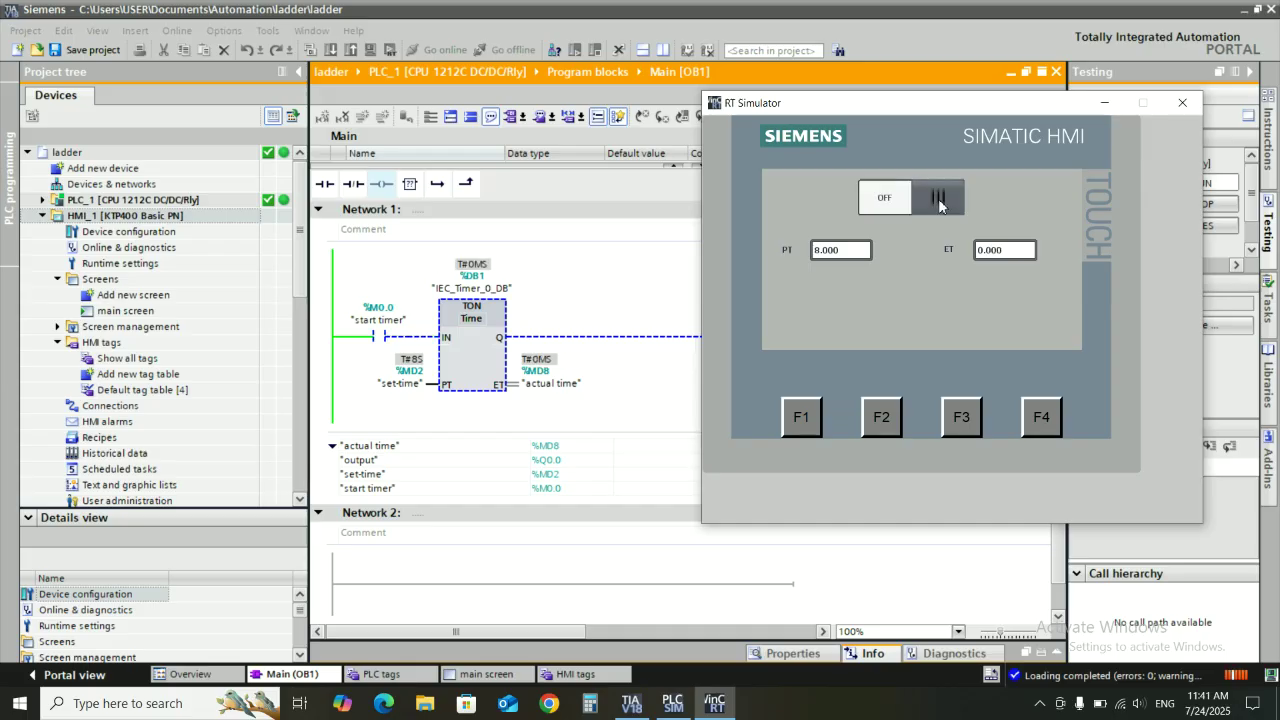
click(940, 205)
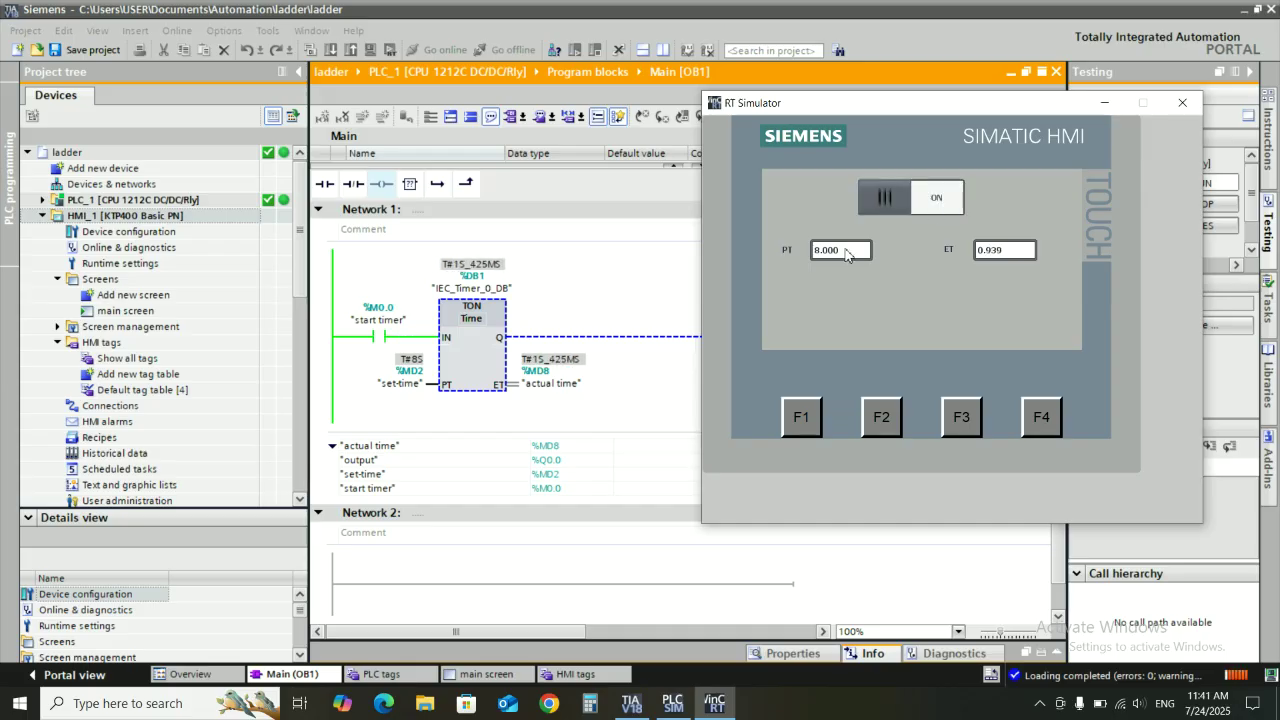
Set PT to 3 on the keypad and restart the timer with the switch.
click(843, 251)
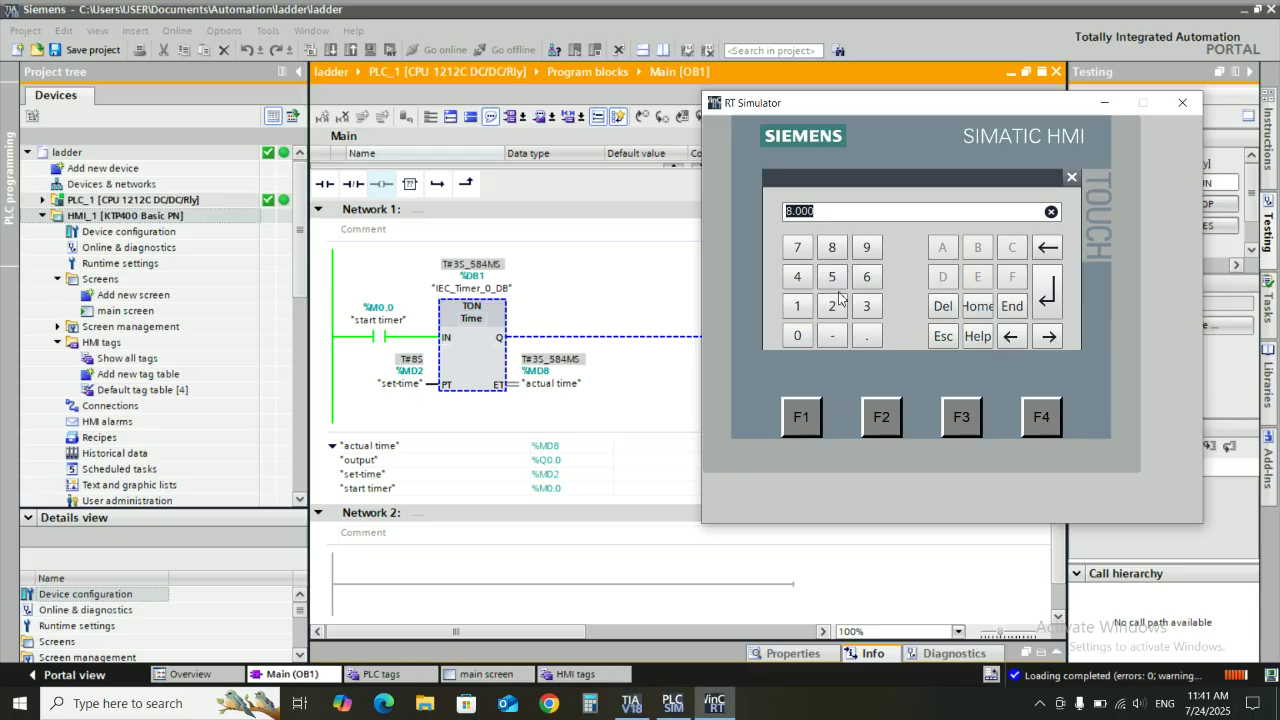
click(866, 306)
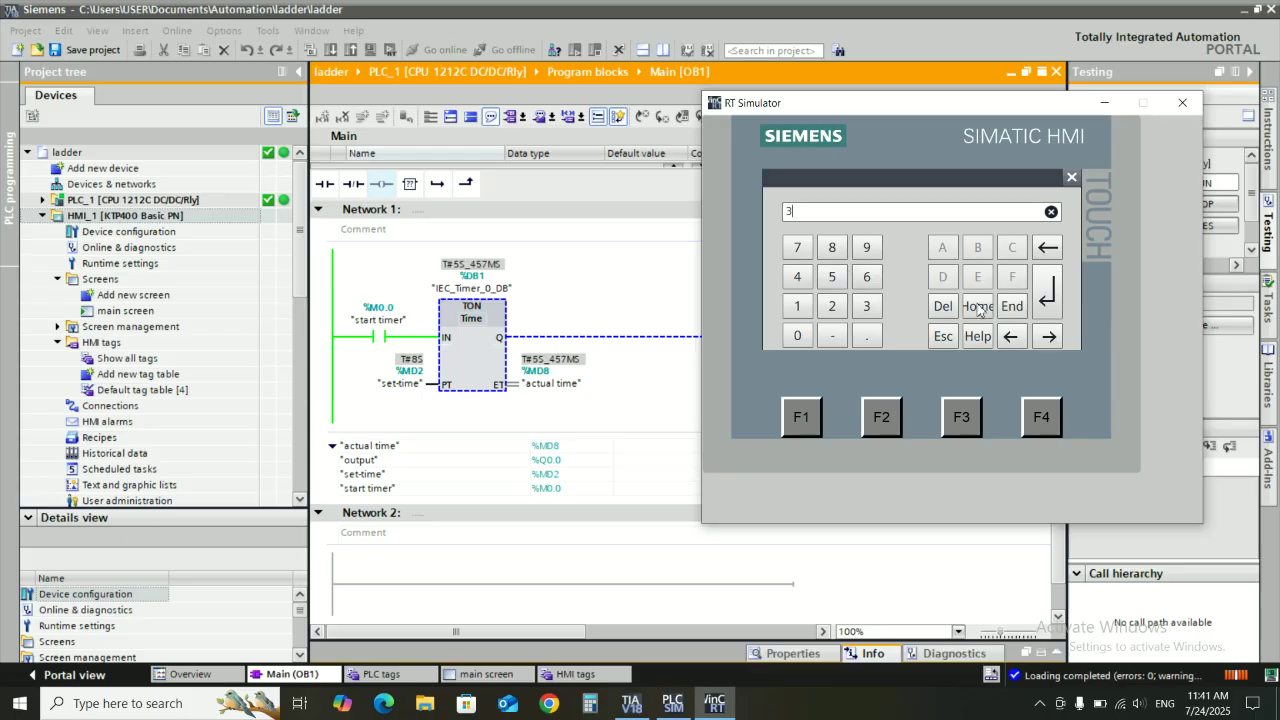
click(1047, 297)
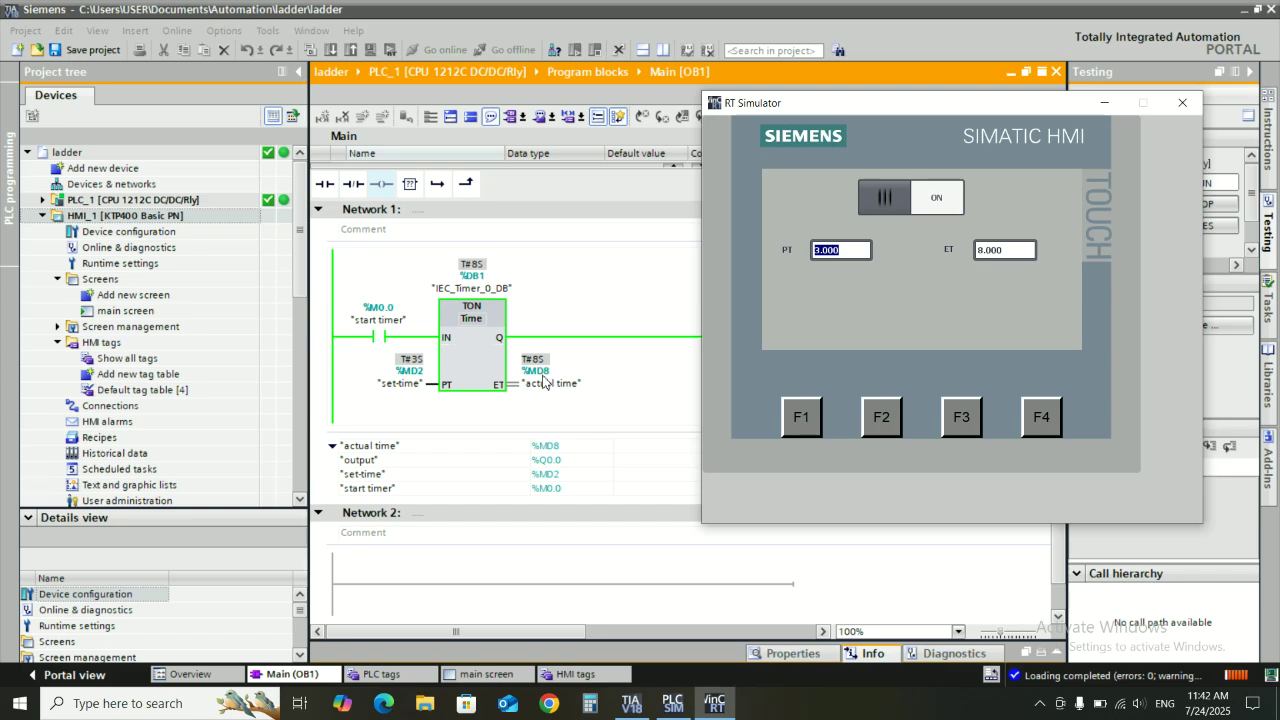
click(917, 197)
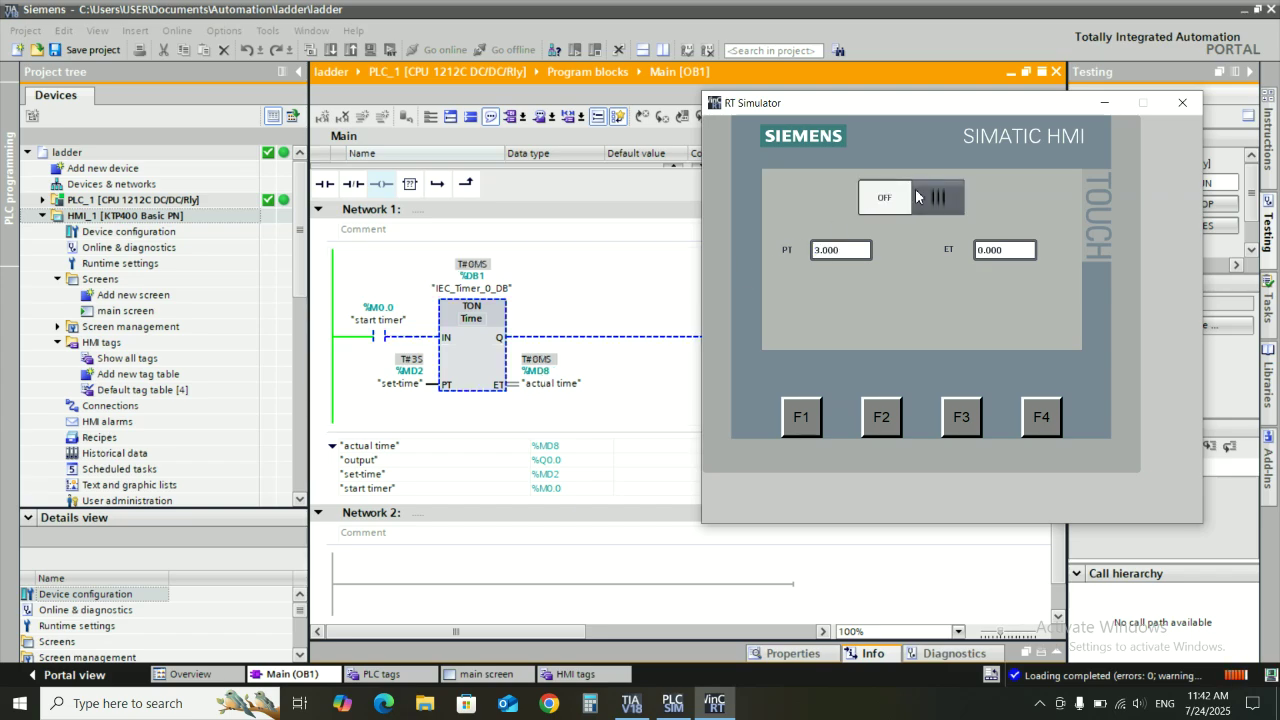
click(917, 197)
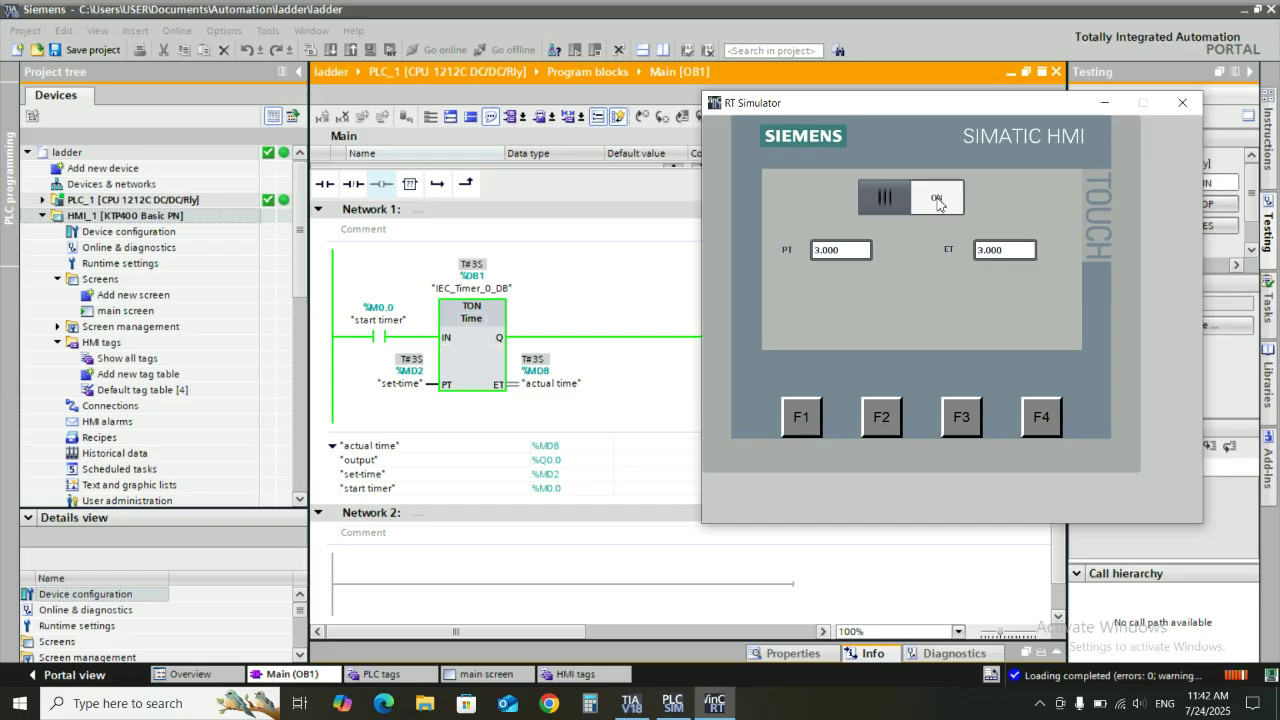
Change PT to 5 on the keypad and toggle the switch off and on.
click(823, 261)
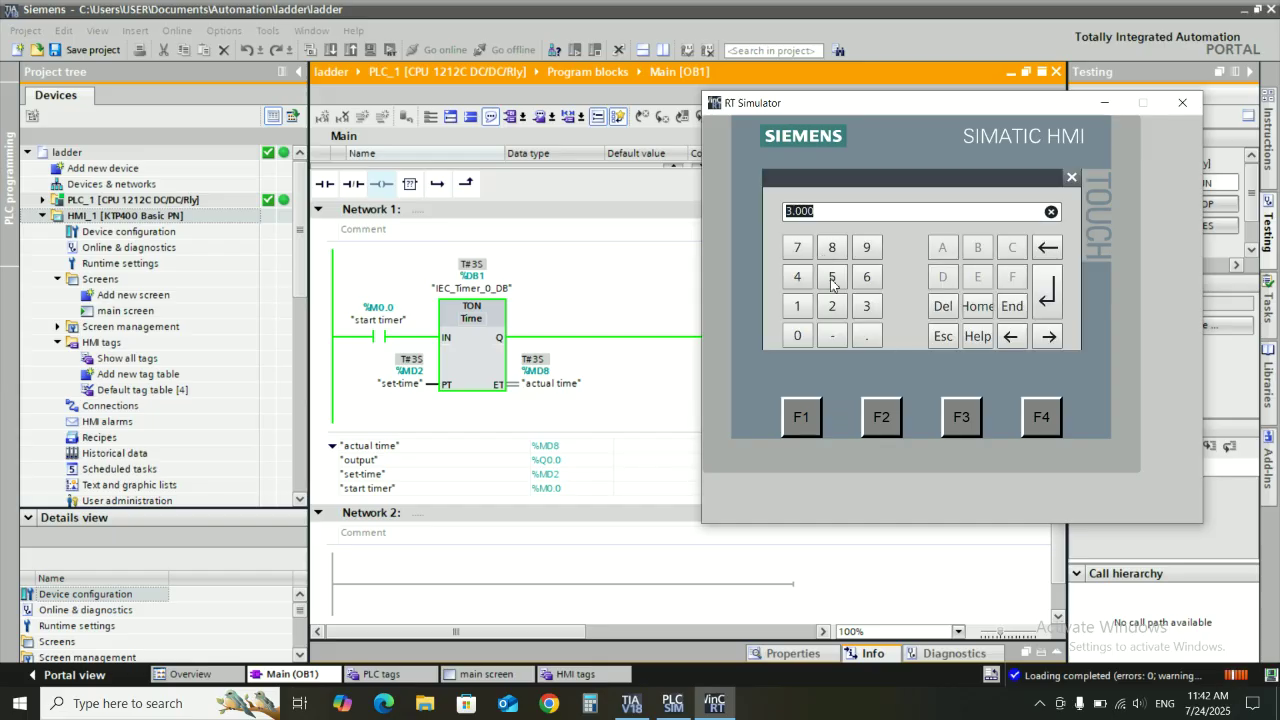
click(832, 277)
click(1048, 292)
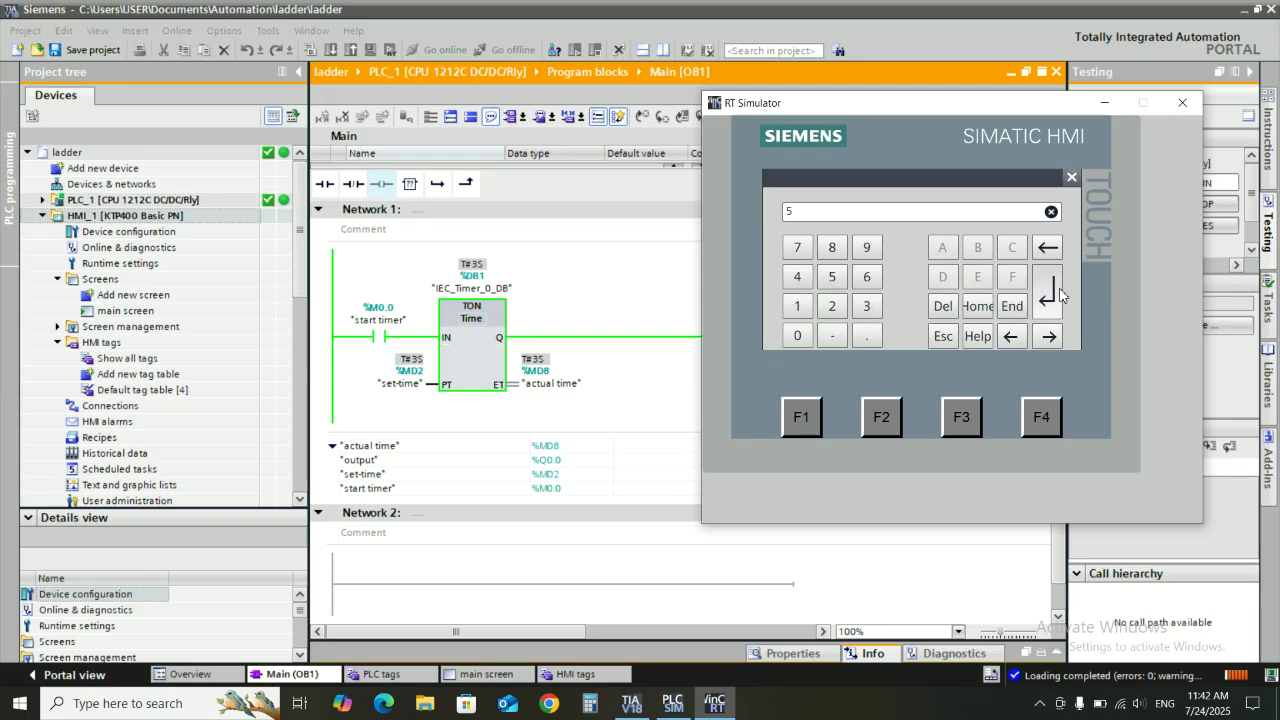
click(934, 199)
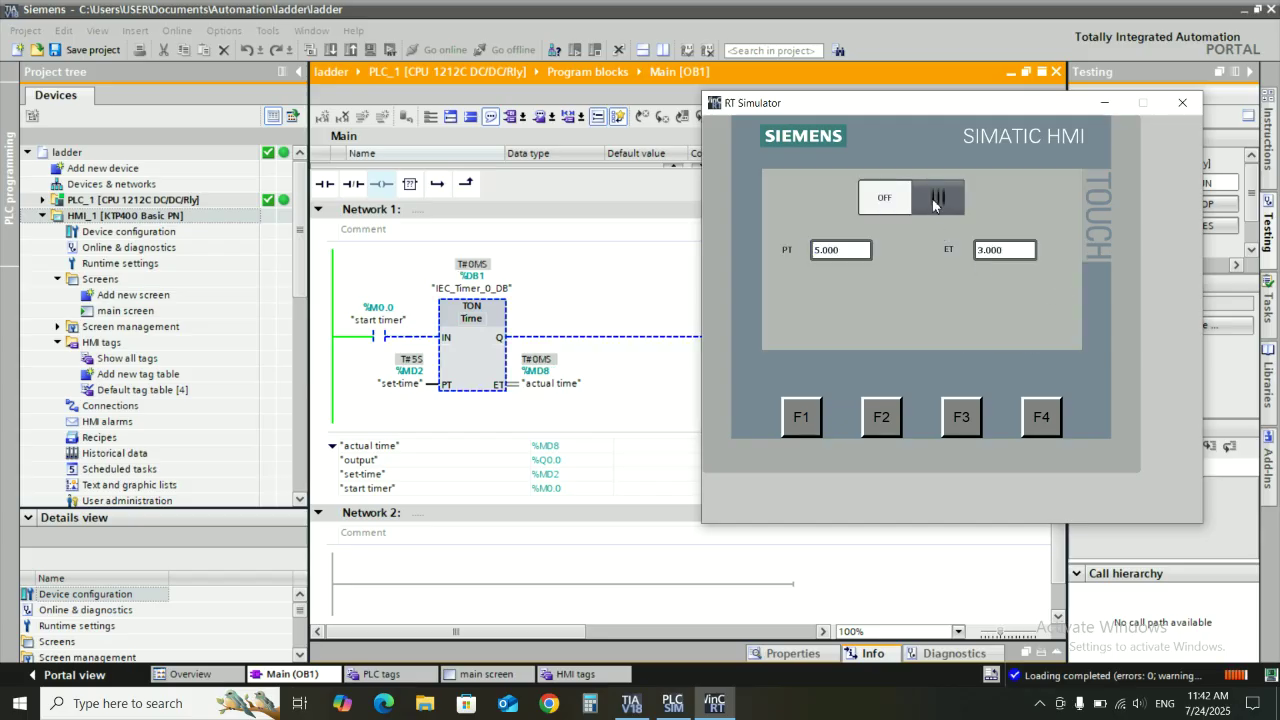
click(934, 199)
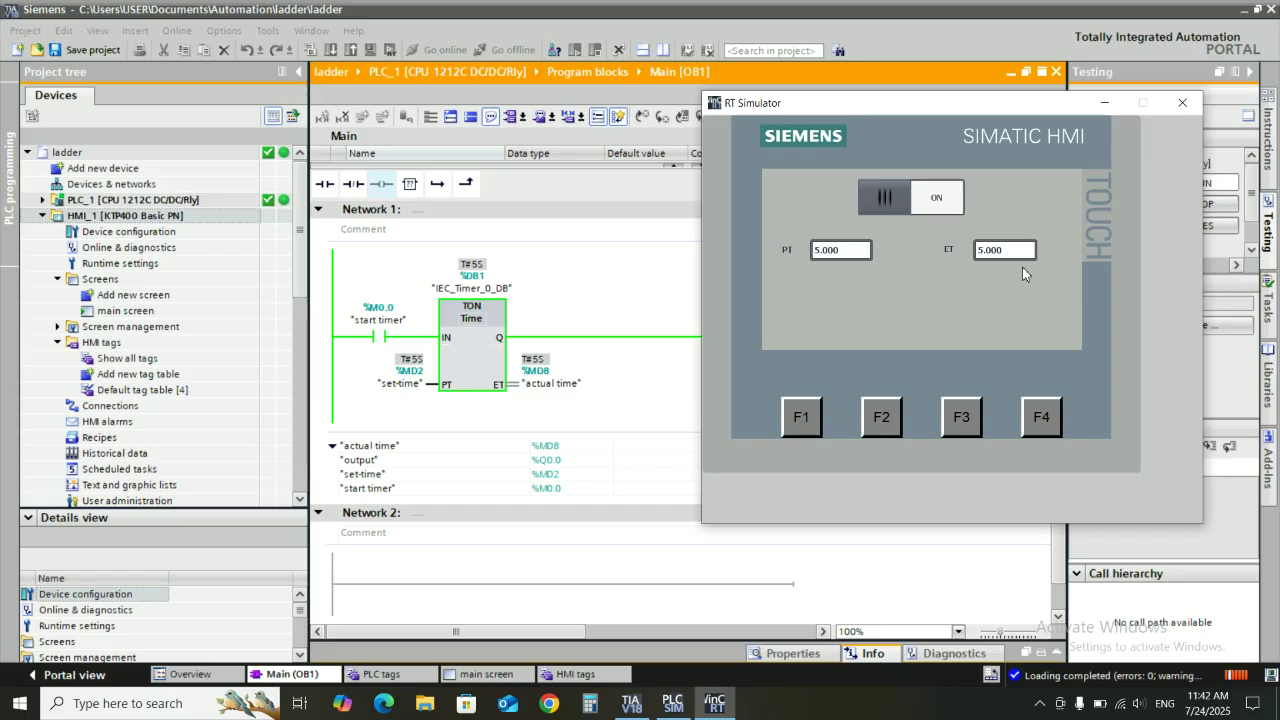
Close the RT Simulator and scroll the OB1 editor to the top.
click(1182, 102)
drag(1060, 310, 1058, 248)
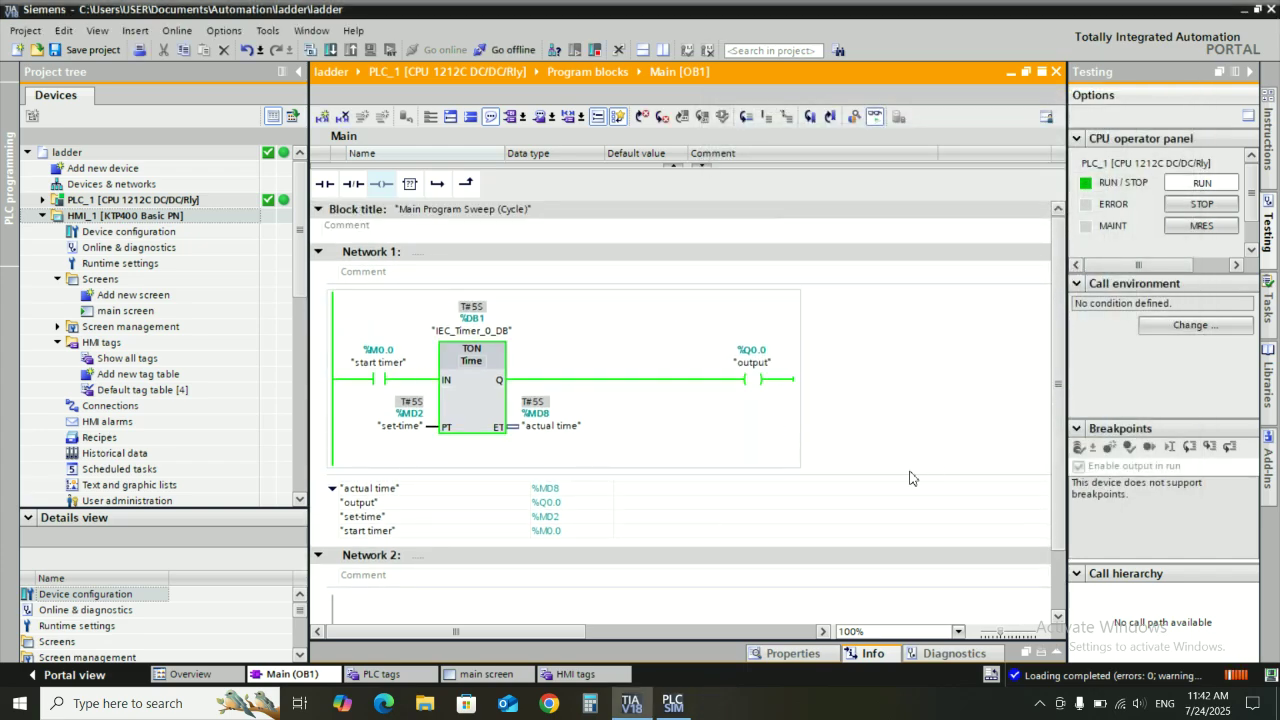